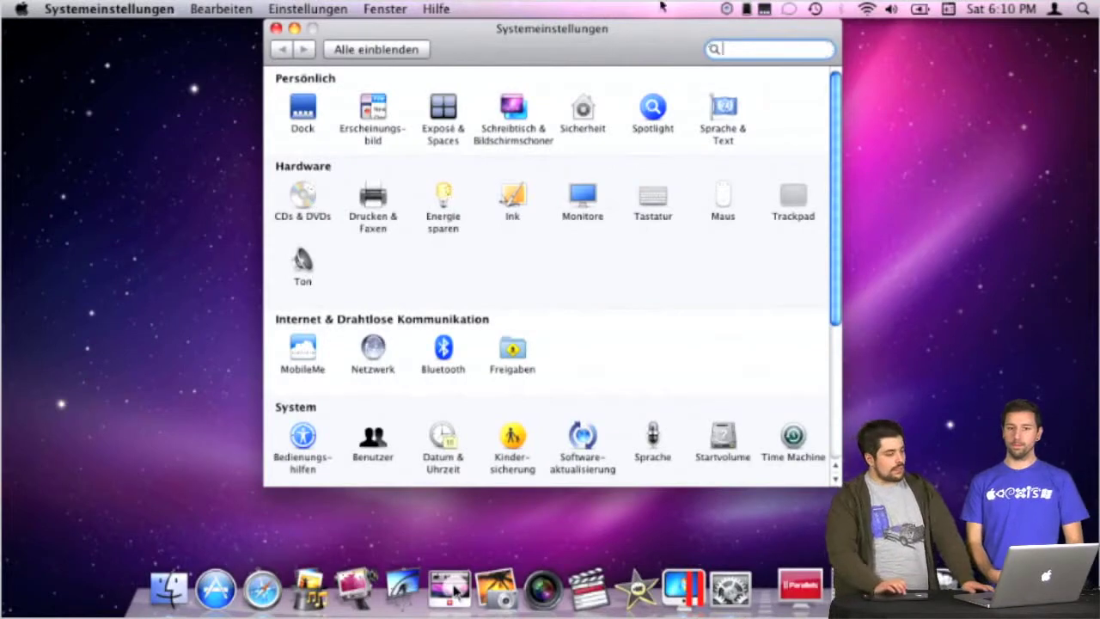
Open the Time Machine settings in Systemeinstellungen and bring up the selection of backup volumes
left_click(815, 11)
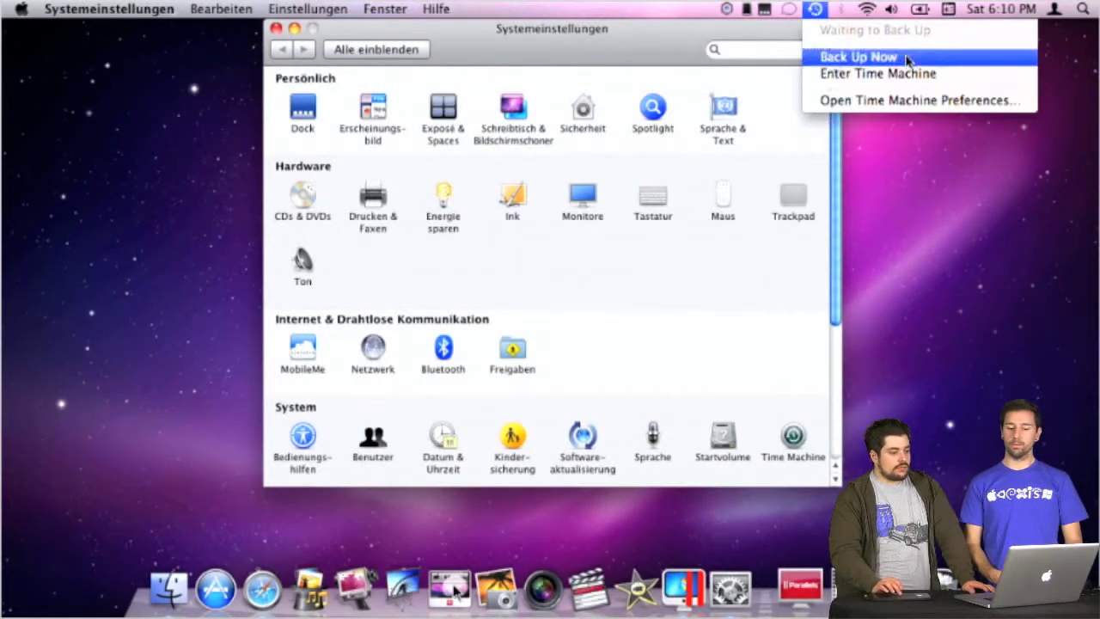
left_click(615, 319)
scroll(616, 320, "down", 1)
scroll(615, 320, "up", 1)
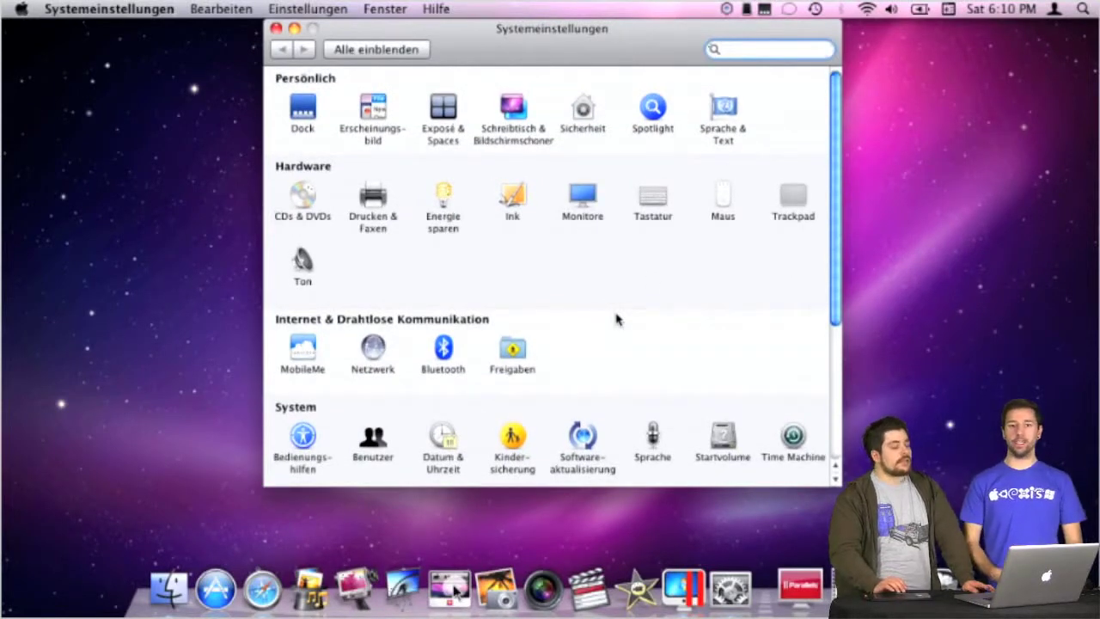
scroll(615, 319, "down", 5)
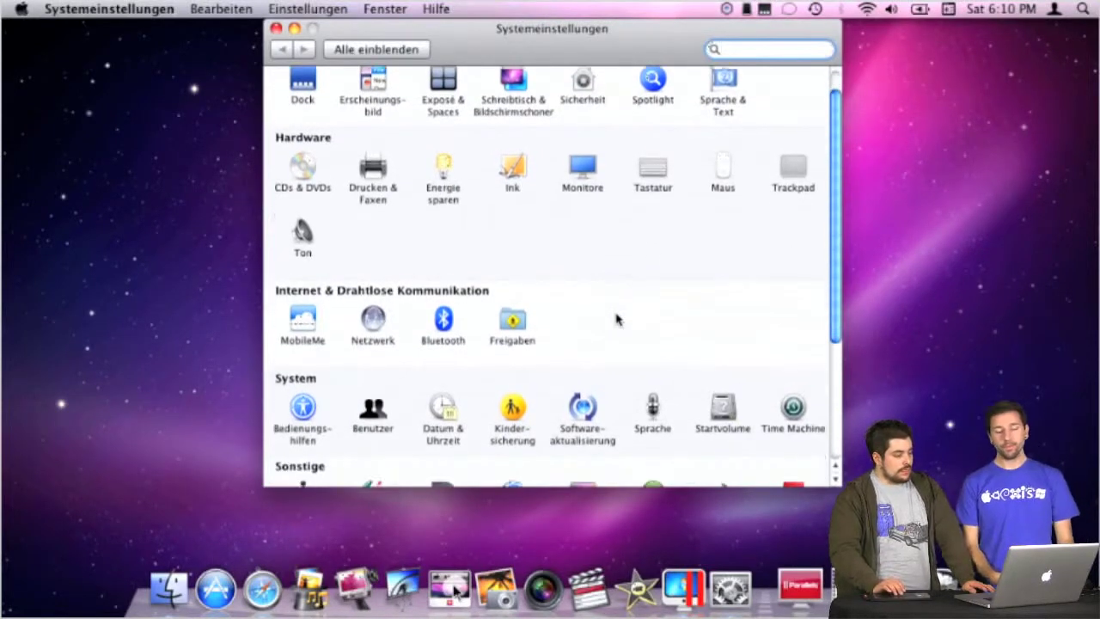
left_click(798, 395)
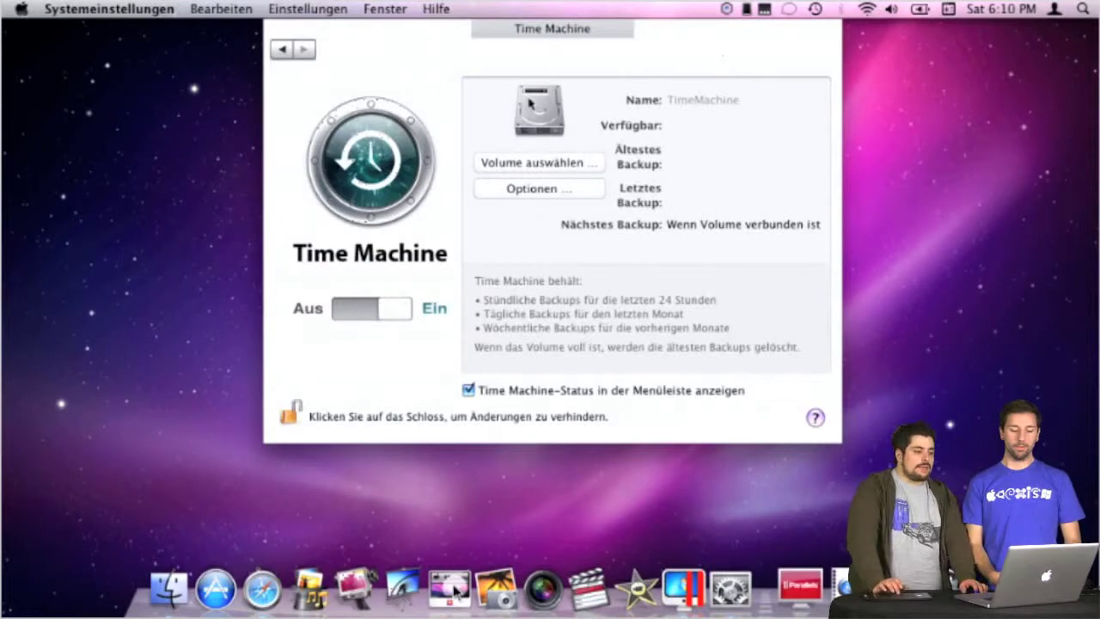
left_click(544, 164)
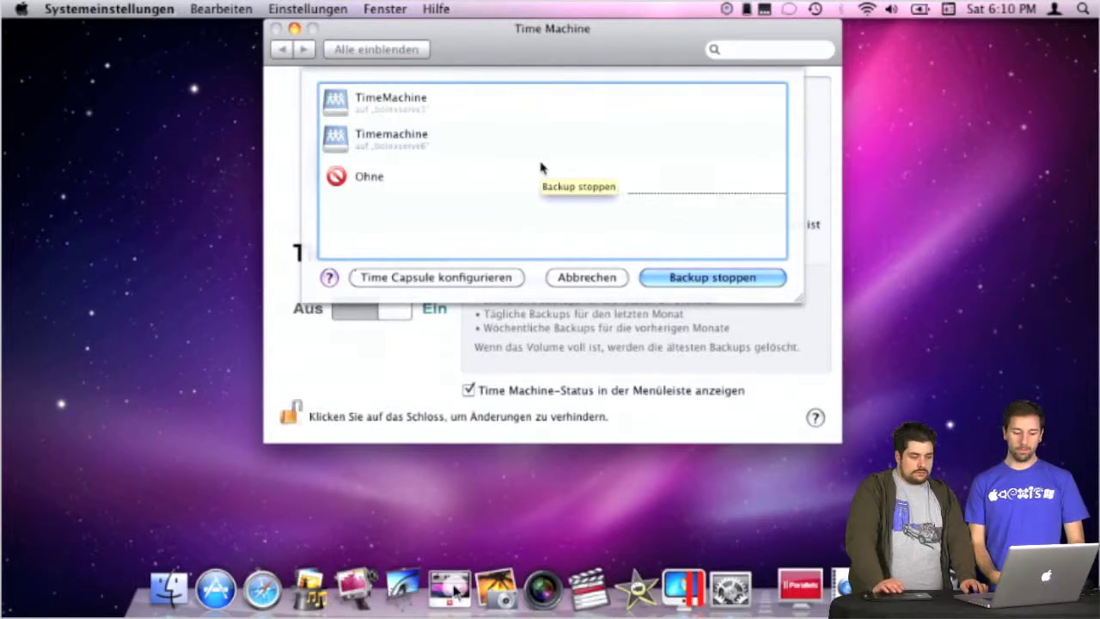
Switch to Parallels Desktop, check the USB devices offered to the Windows 7 virtual machine, and close its window
left_click(688, 584)
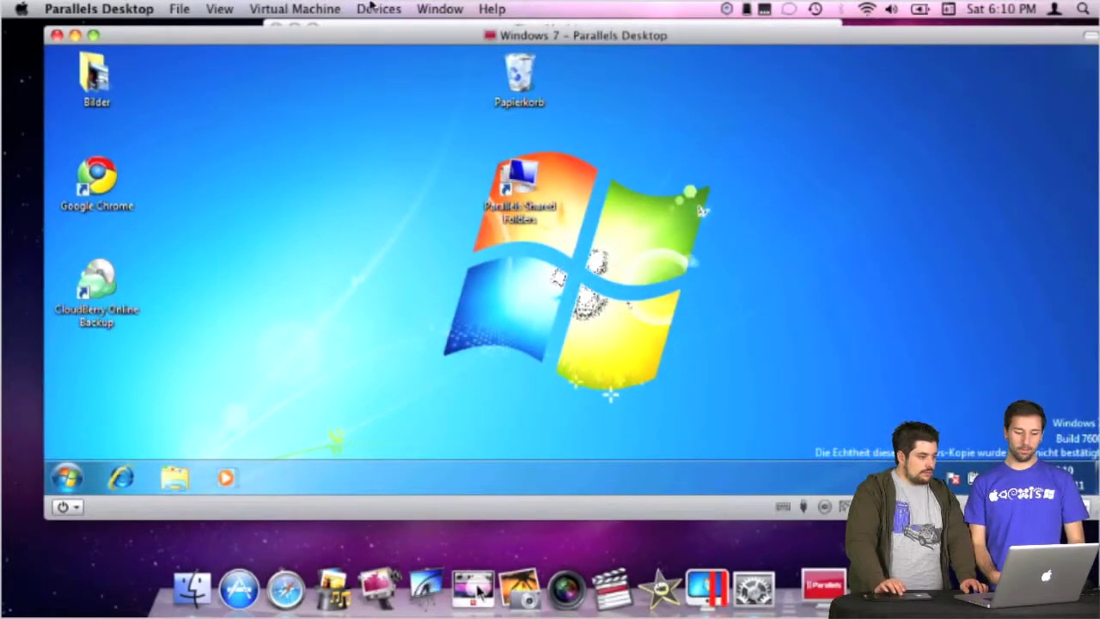
left_click(376, 8)
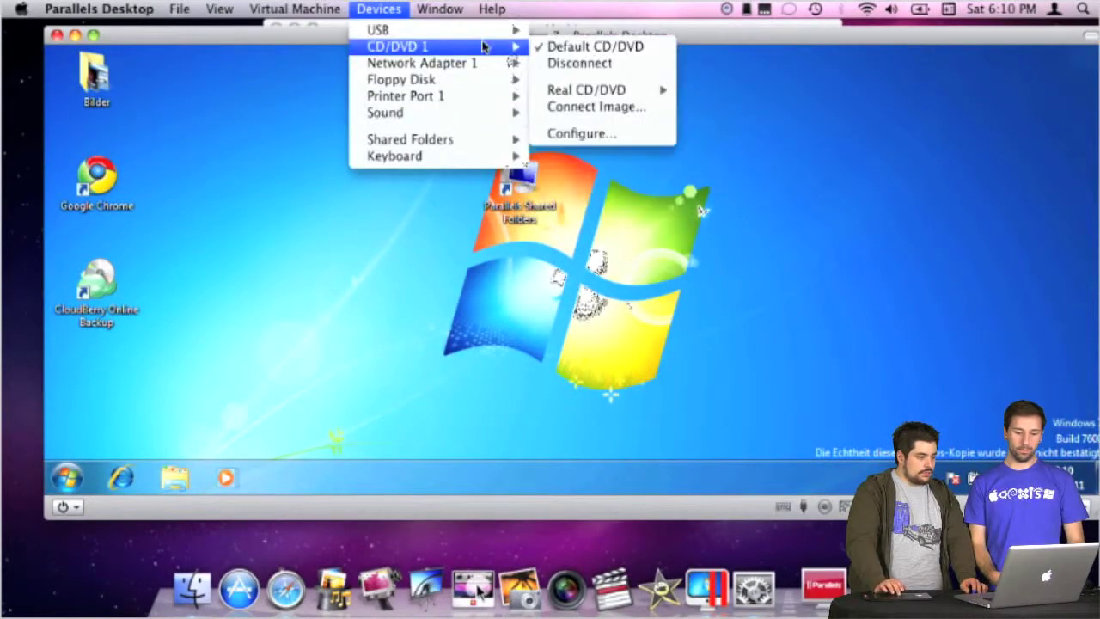
mouse_move(491, 36)
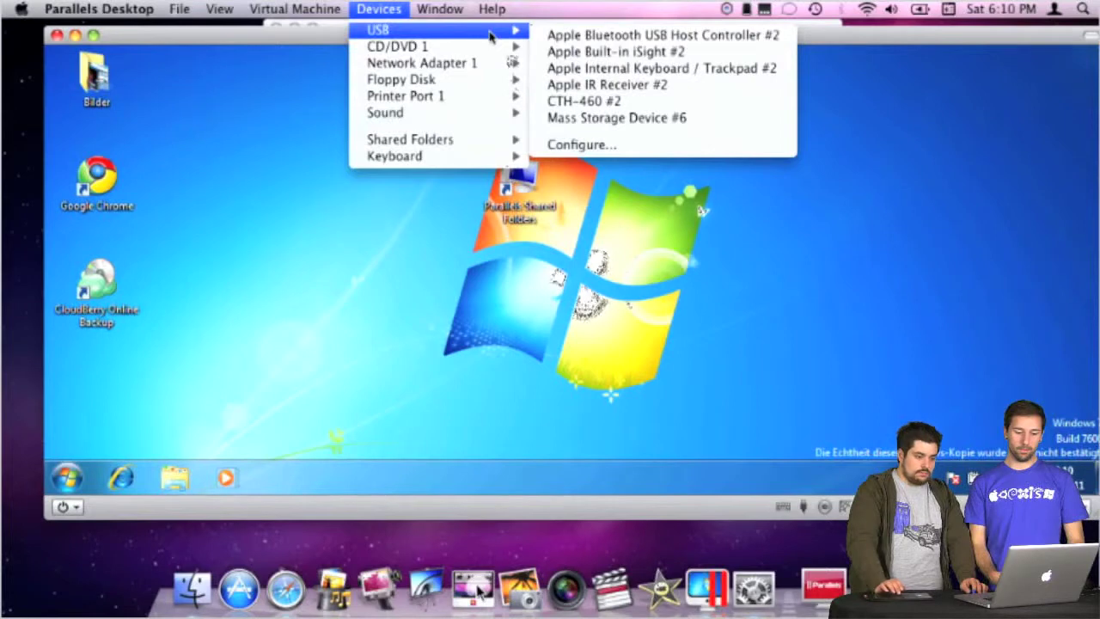
left_click(817, 403)
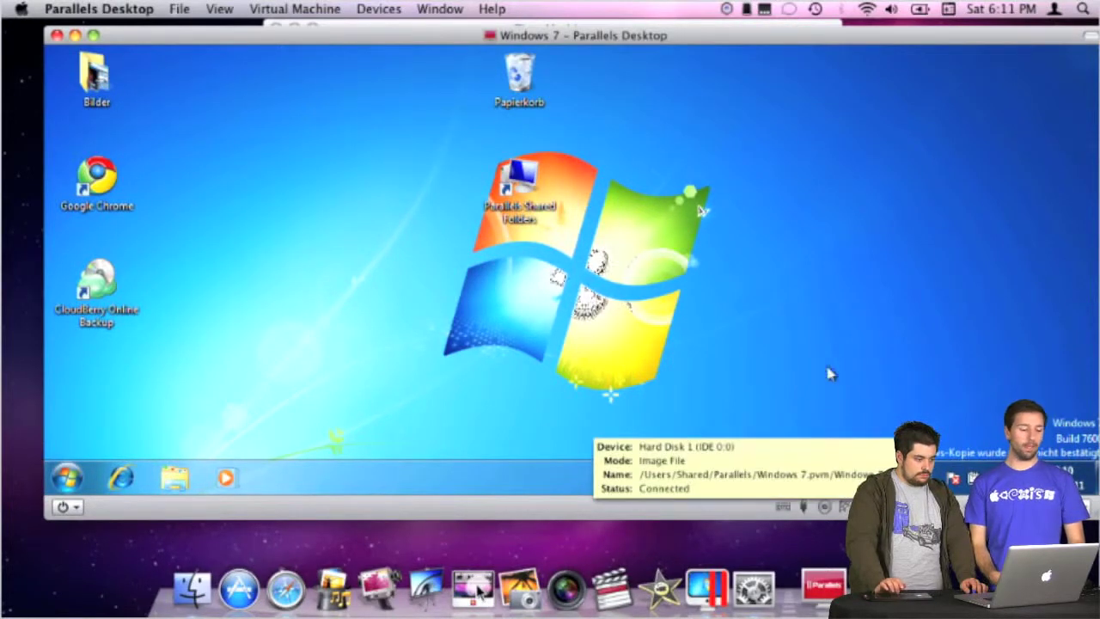
left_click(56, 35)
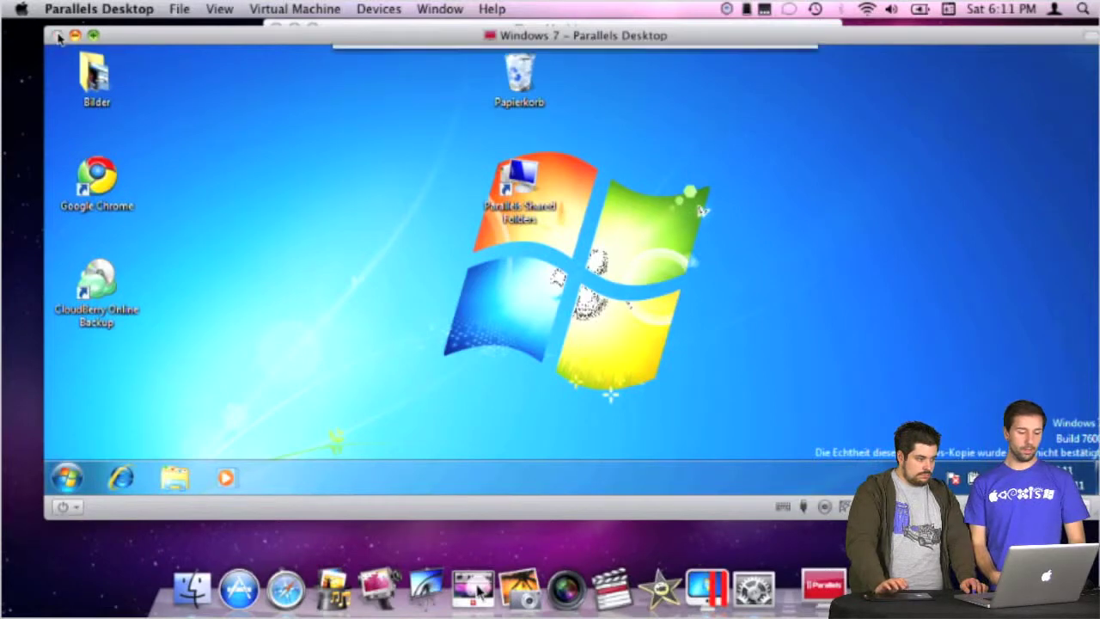
Return to the Time Machine volume selection, review the available disks and cancel the selection
left_click(776, 152)
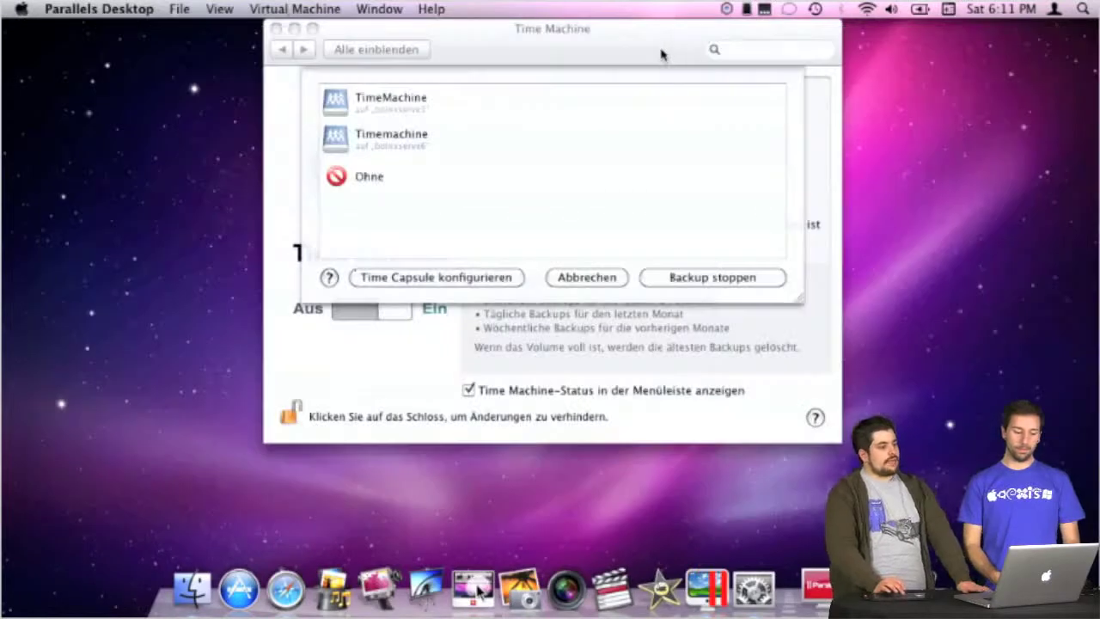
left_click(589, 56)
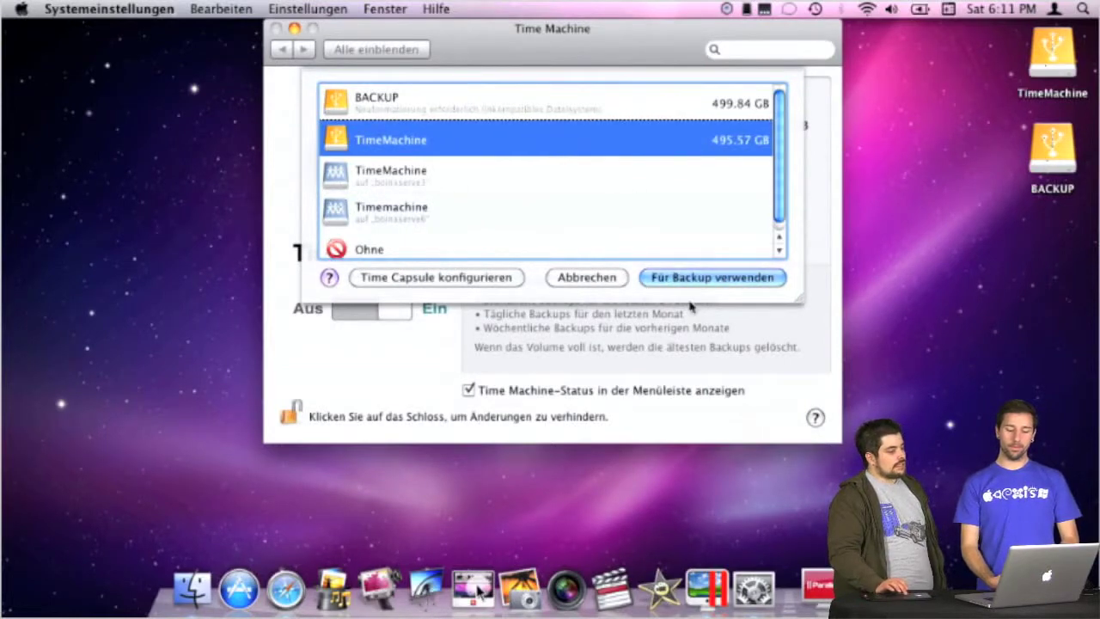
left_click(587, 280)
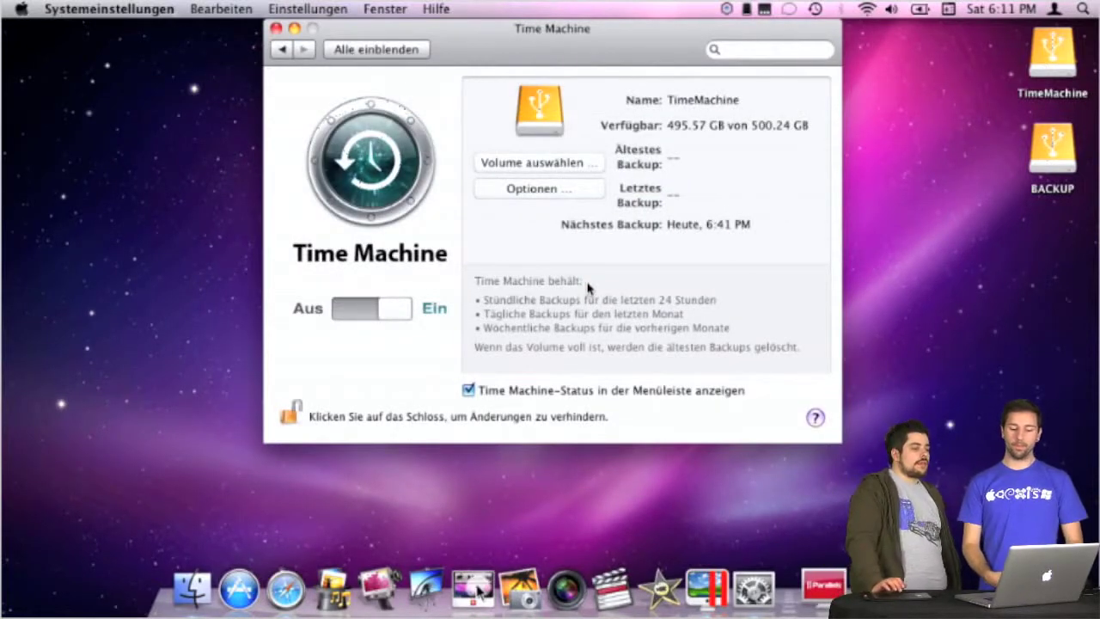
Review the backup exclusions in the Time Machine options and remove Systemdateien und -programme from the list
left_click(547, 189)
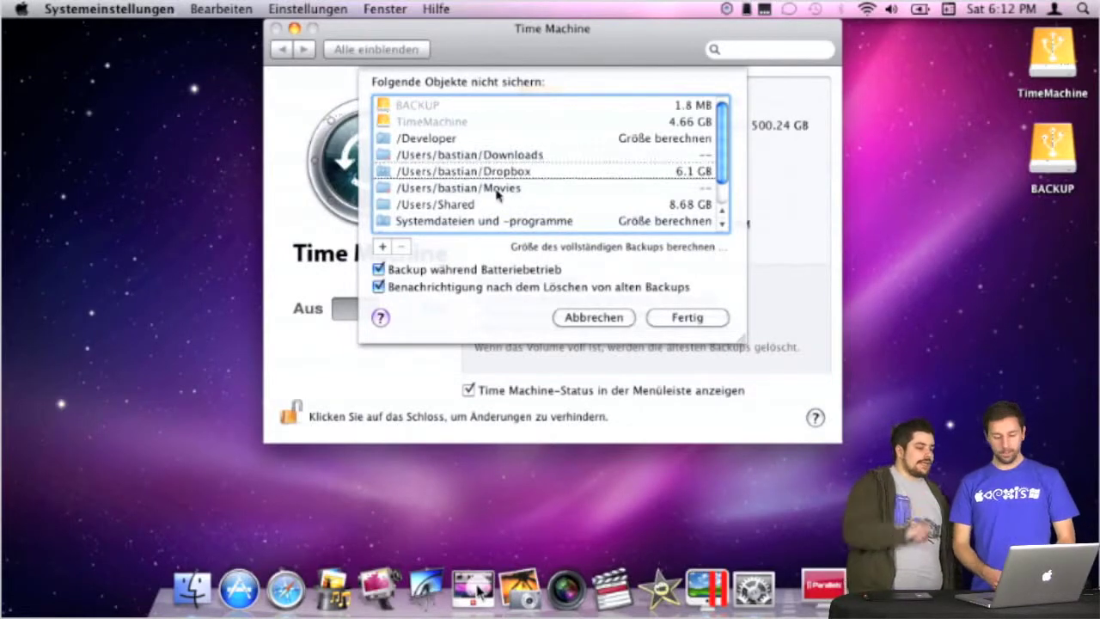
scroll(498, 194, "down", 2)
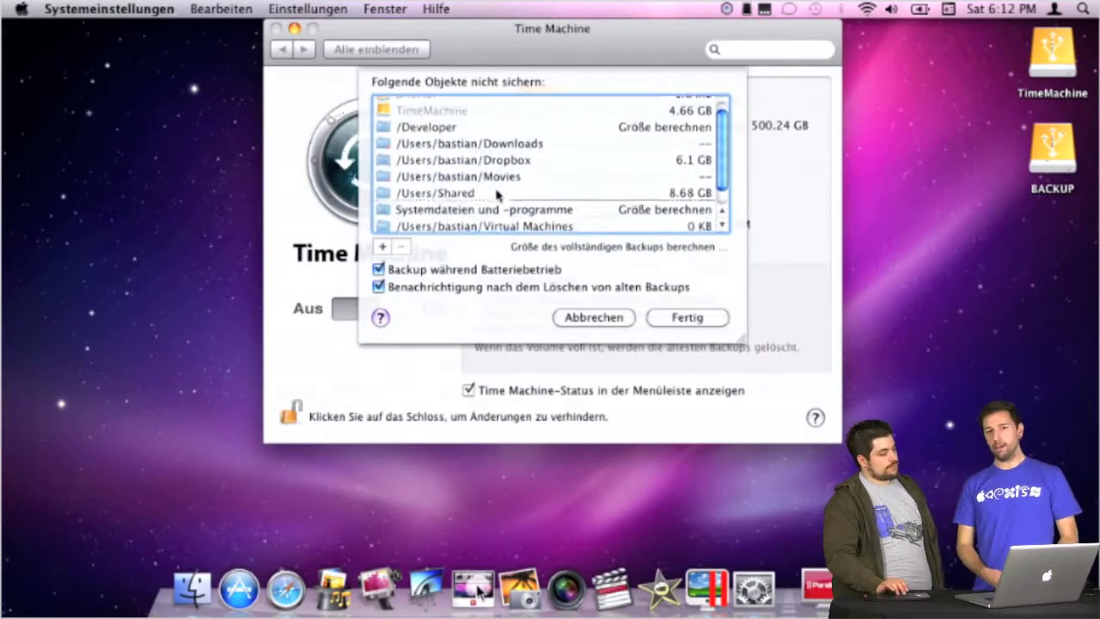
scroll(499, 194, "up", 2)
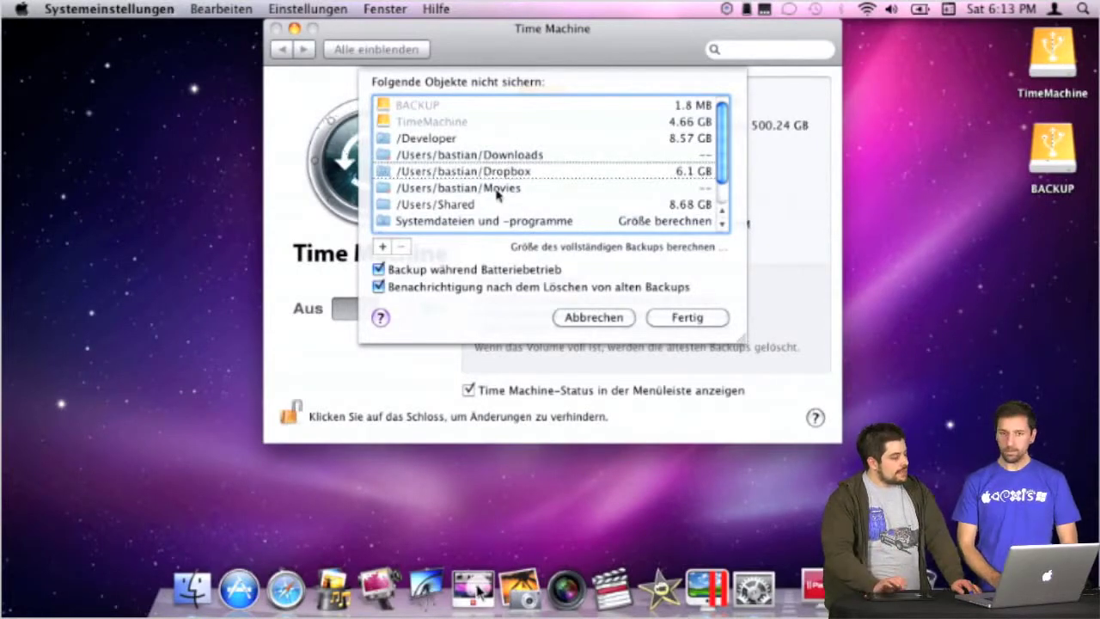
left_click(480, 221)
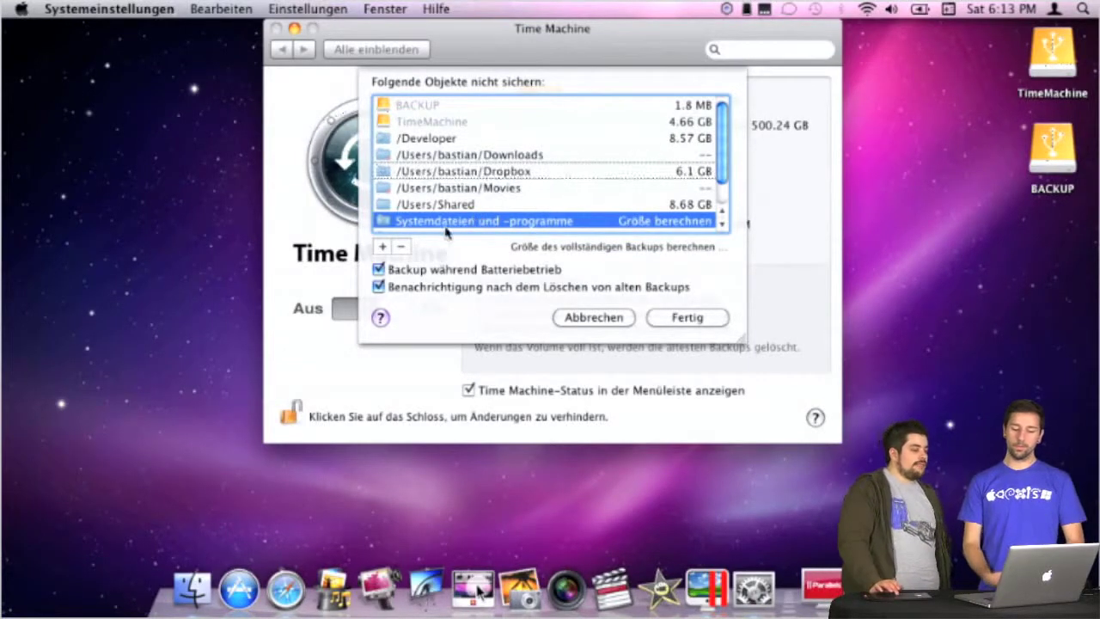
left_click(399, 247)
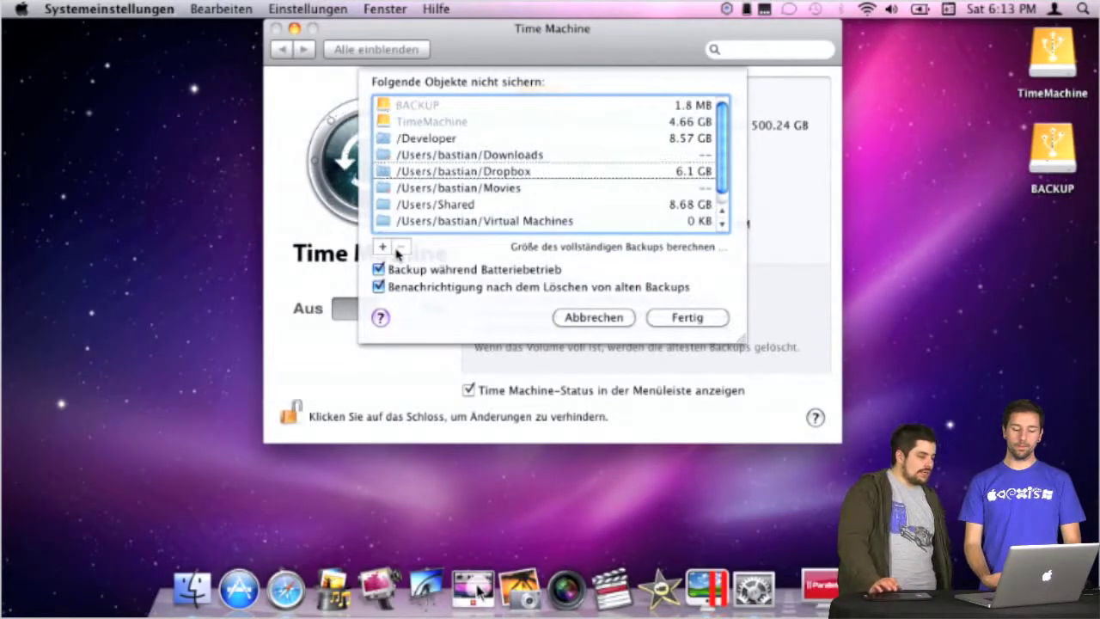
Add the System folder from the system drive to the Time Machine exclusion list and save the backup options
left_click(191, 588)
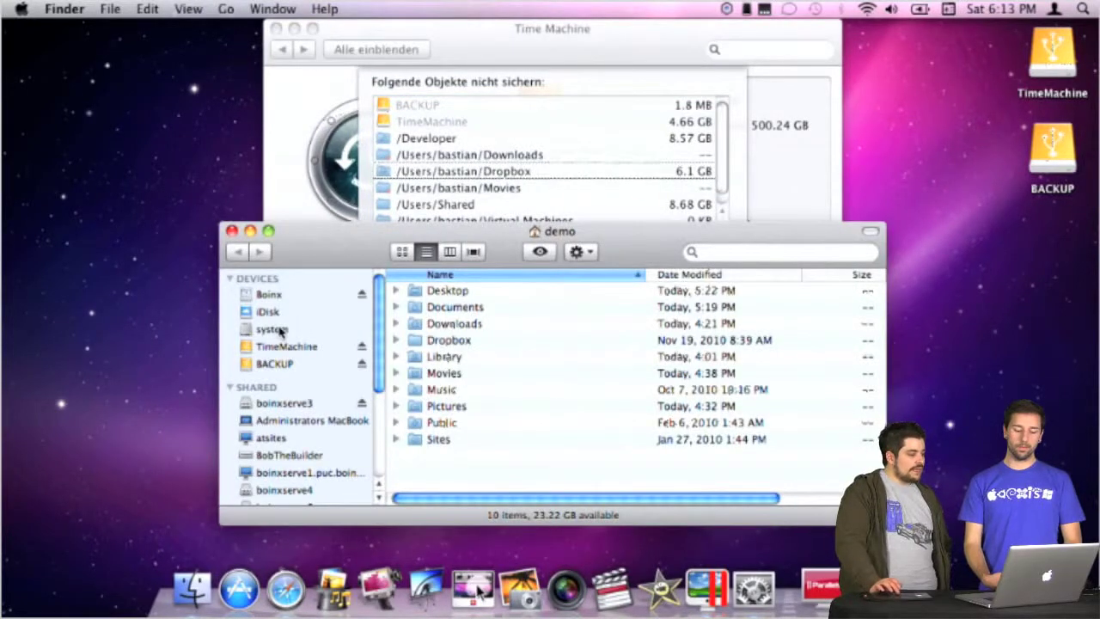
left_click(276, 330)
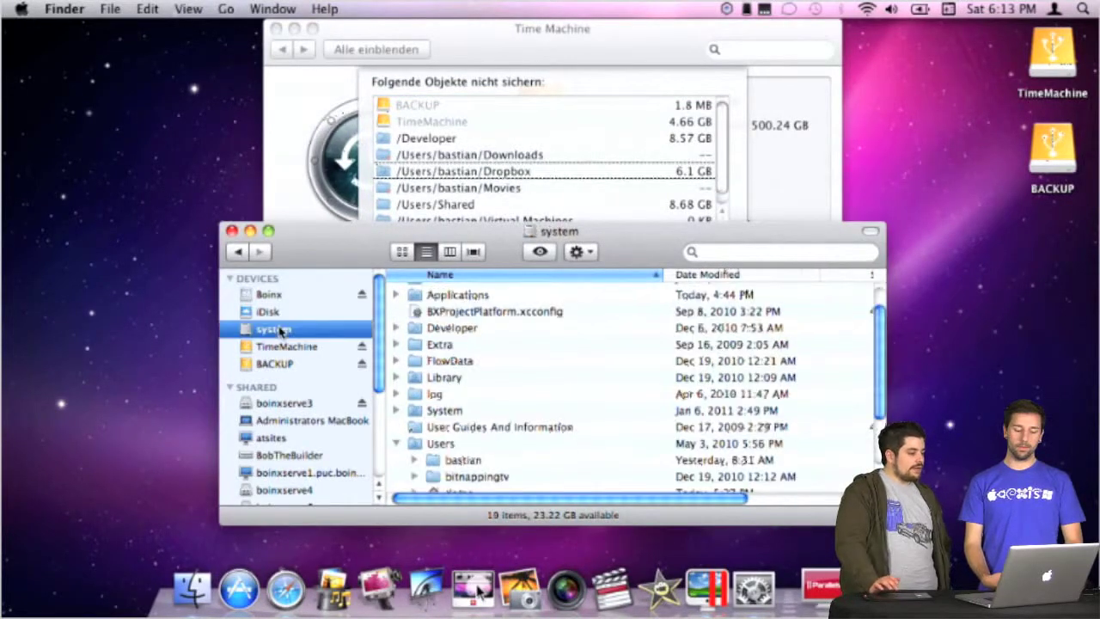
left_click(395, 445)
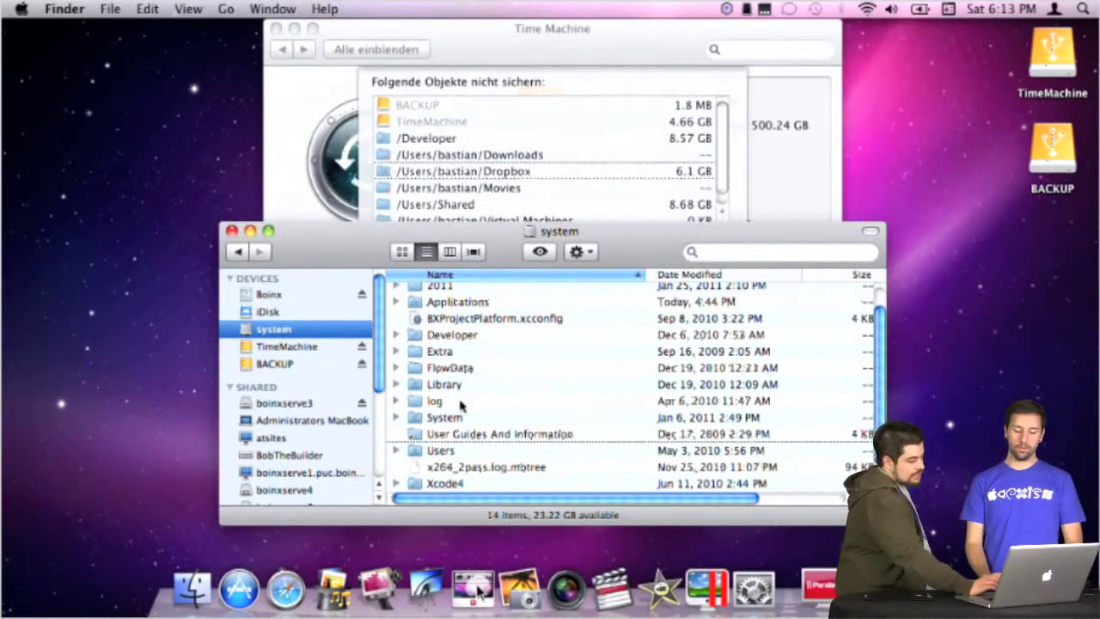
left_click_drag(459, 419, 514, 206)
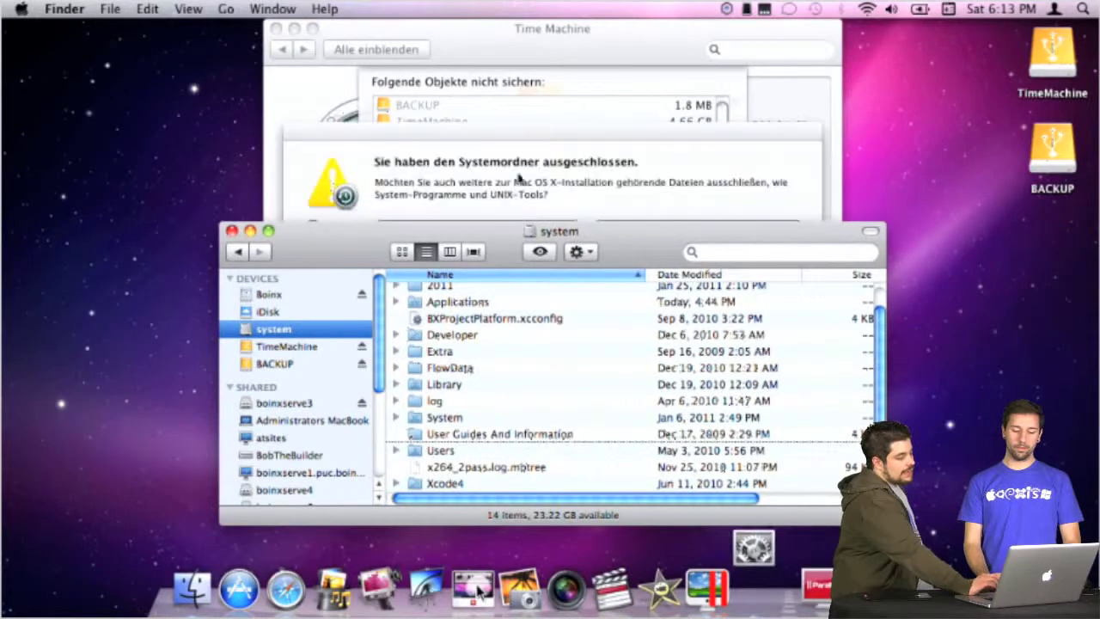
left_click(563, 41)
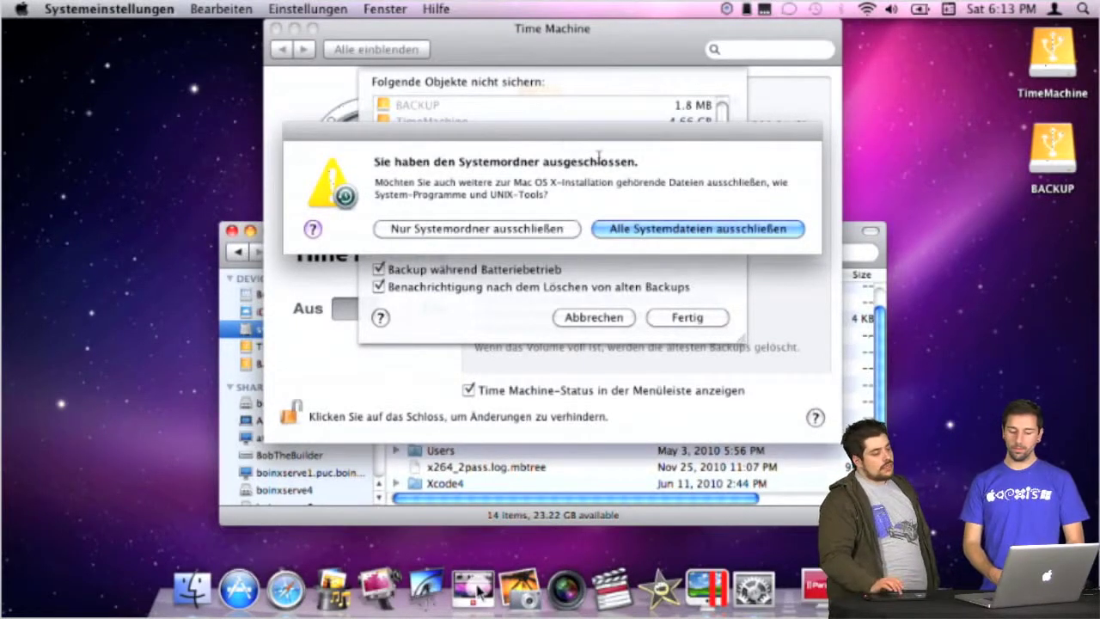
left_click(655, 229)
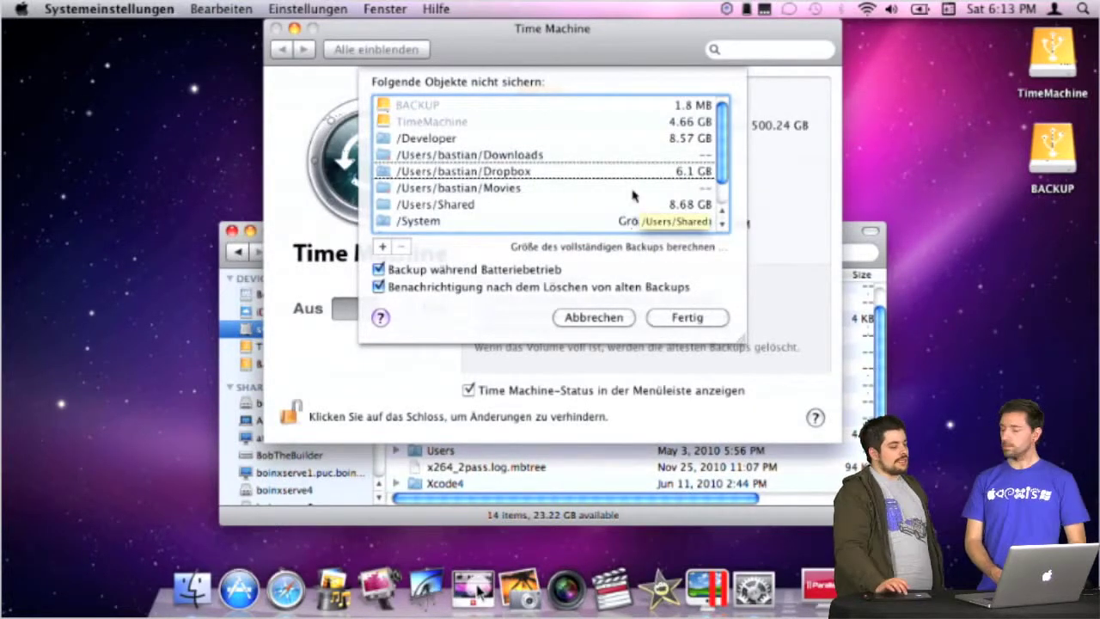
scroll(636, 196, "down", 2)
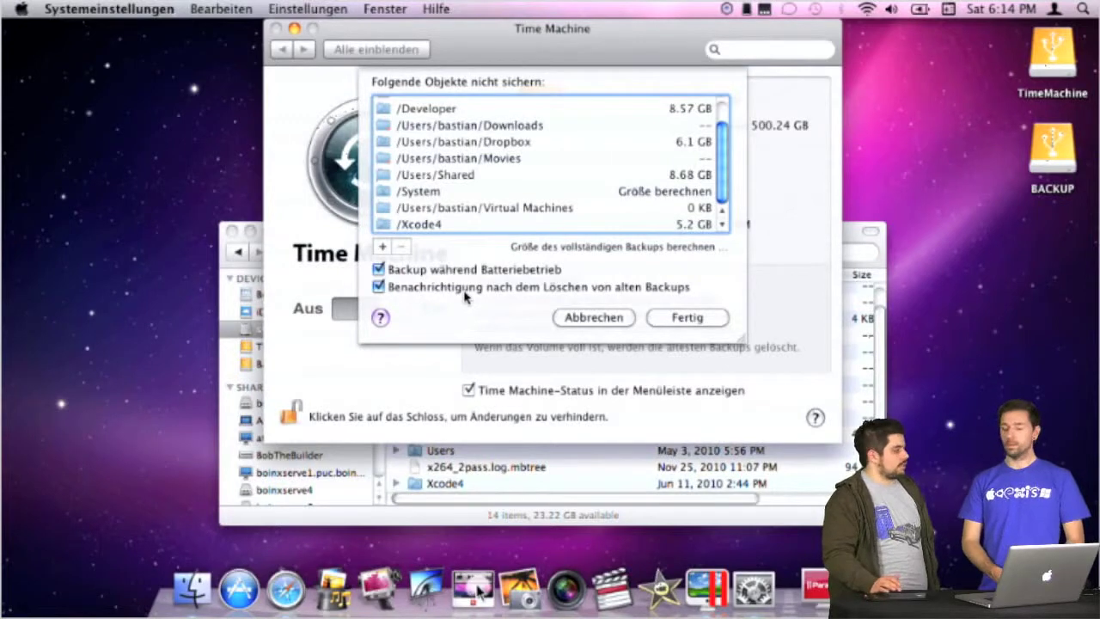
left_click(677, 317)
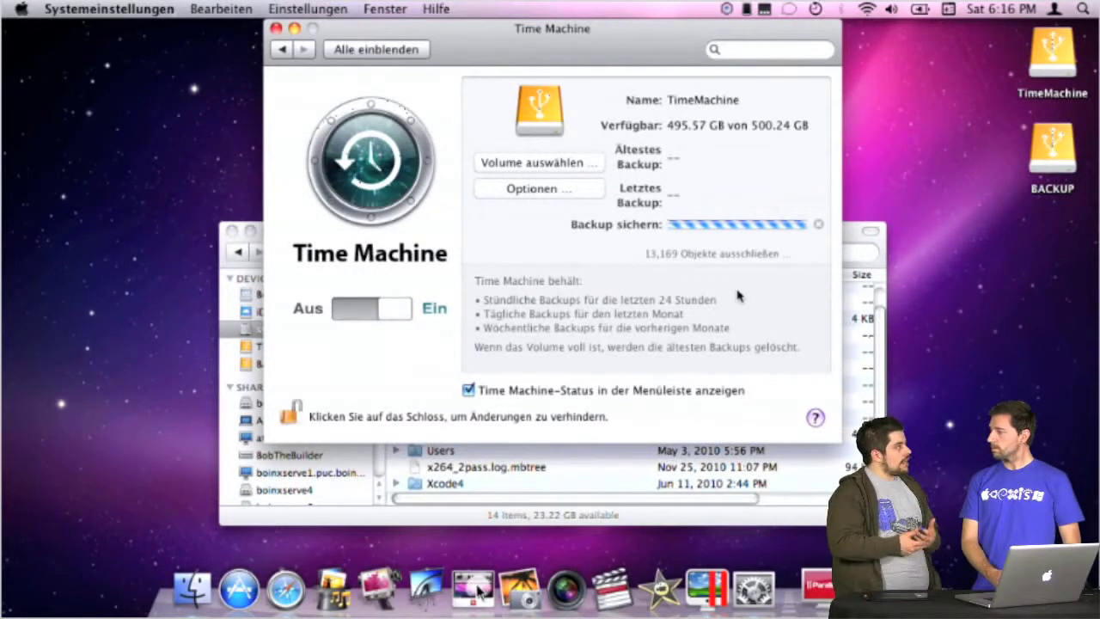
Close the Time Machine settings and the Finder window, and check the status of the running backup
left_click(414, 49)
left_click(275, 28)
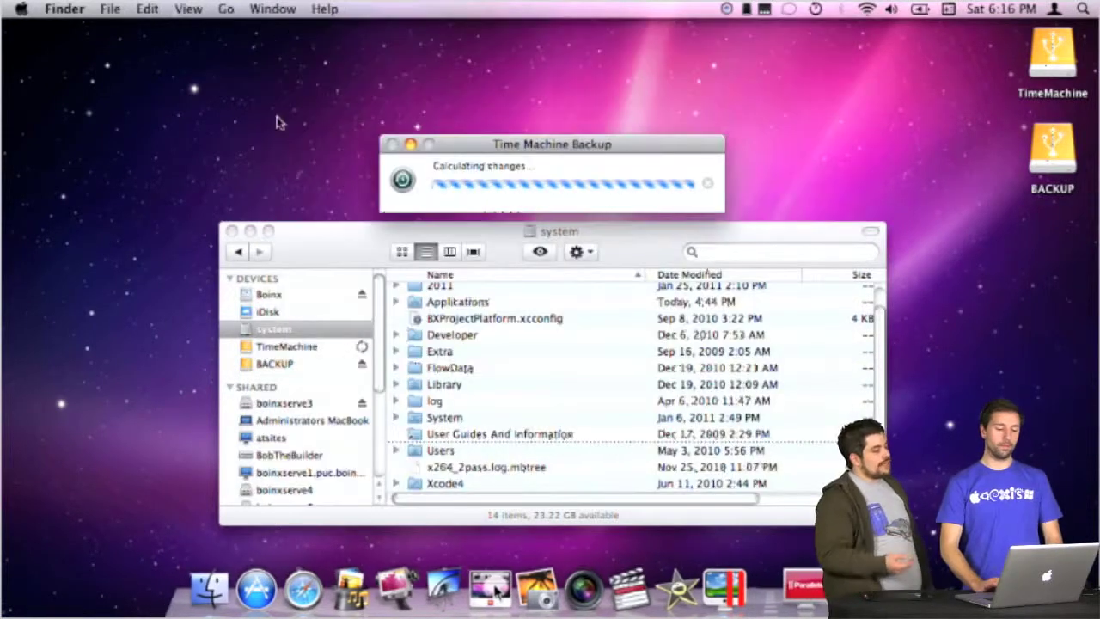
left_click(230, 231)
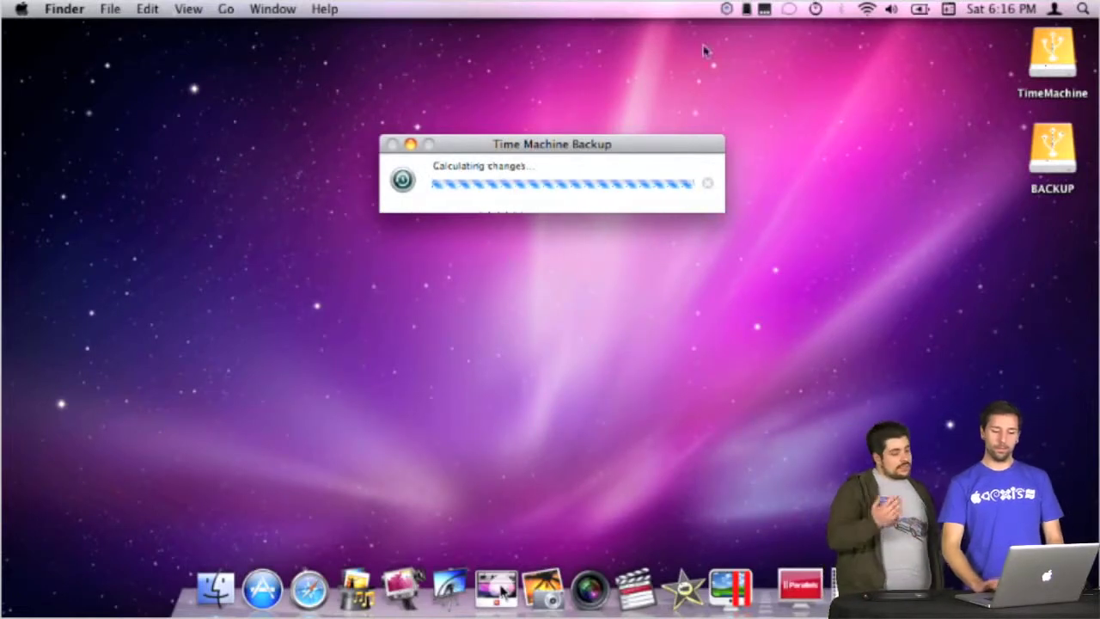
left_click(817, 12)
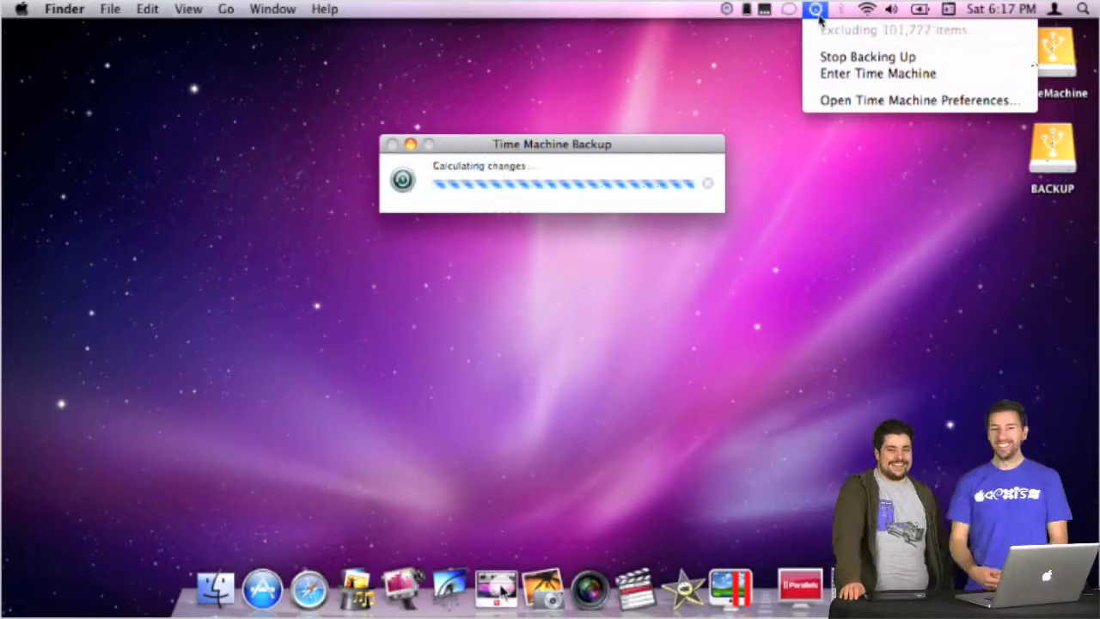
left_click(816, 152)
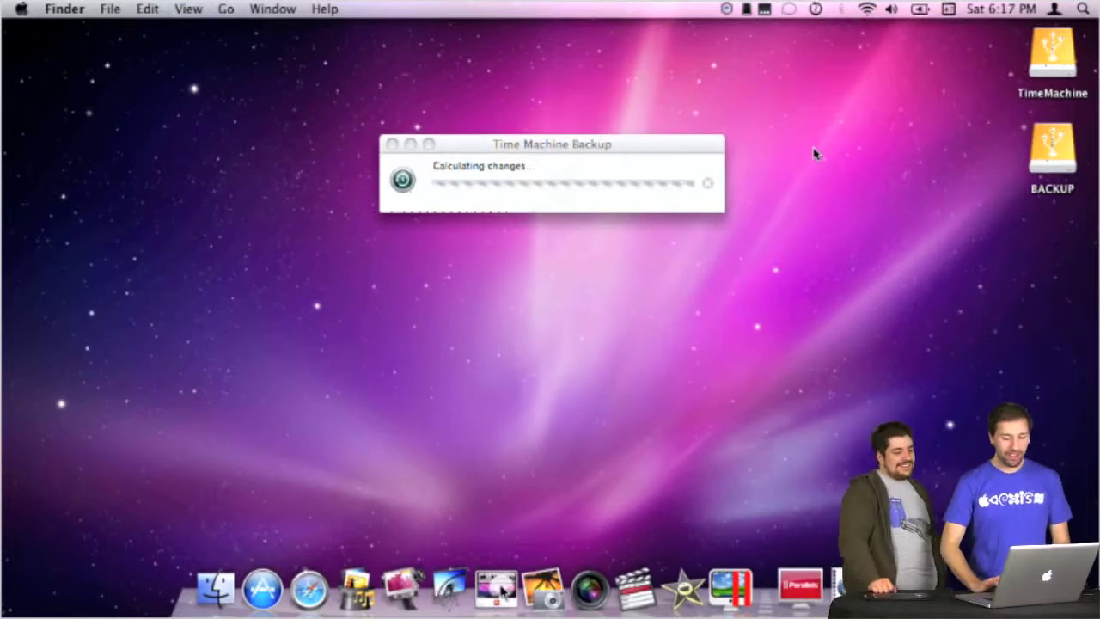
Switch to Parallels Desktop and resume the suspended Windows 7 virtual machine
left_click(730, 588)
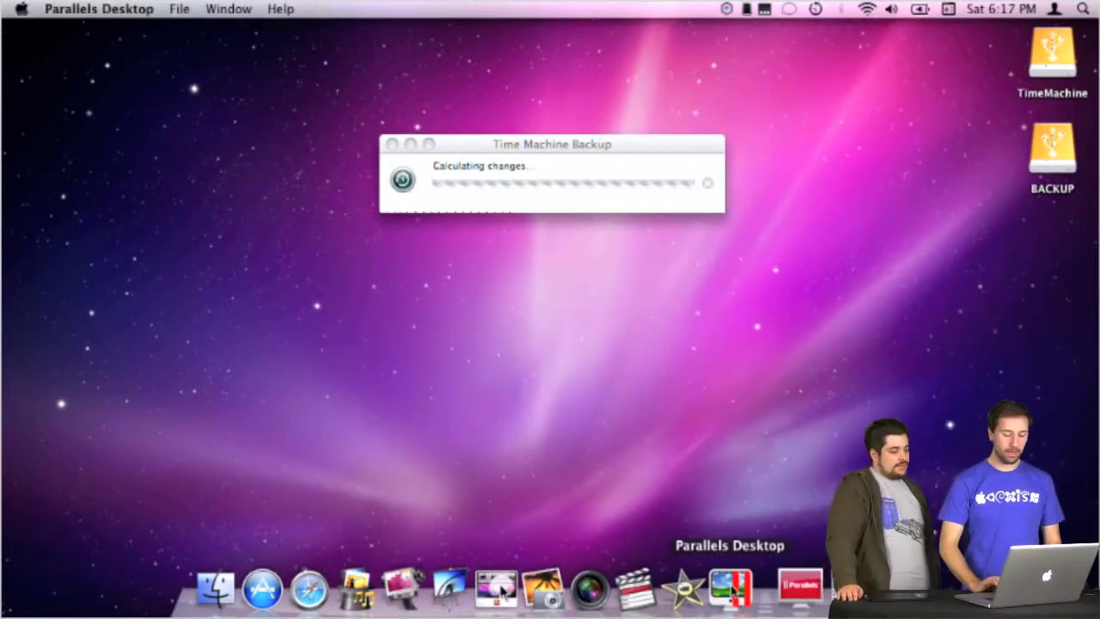
double_click(462, 222)
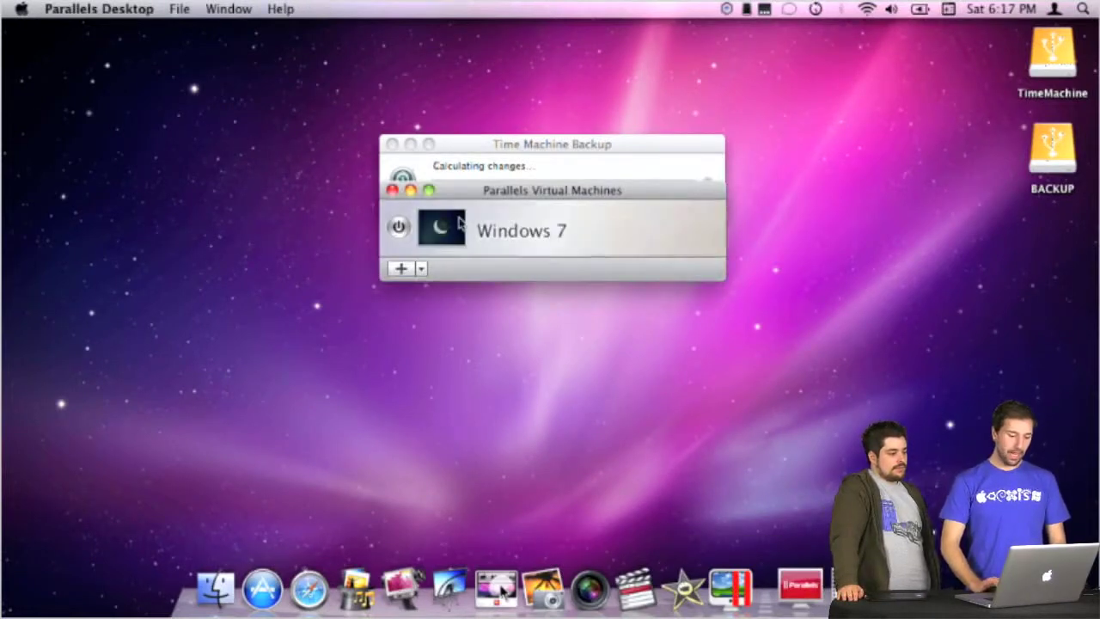
left_click(207, 265)
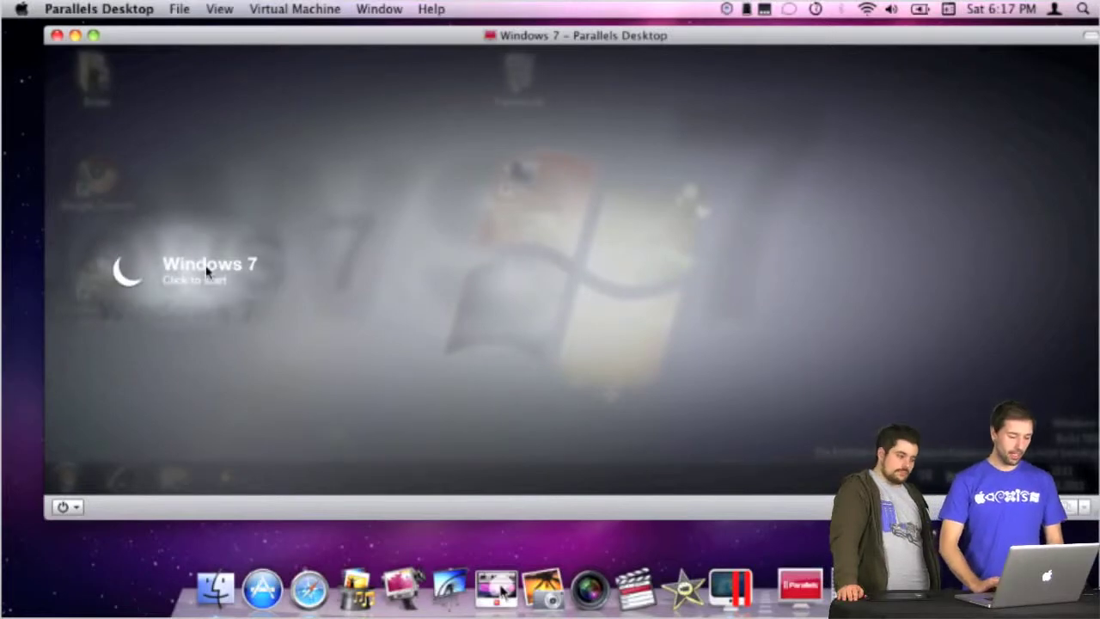
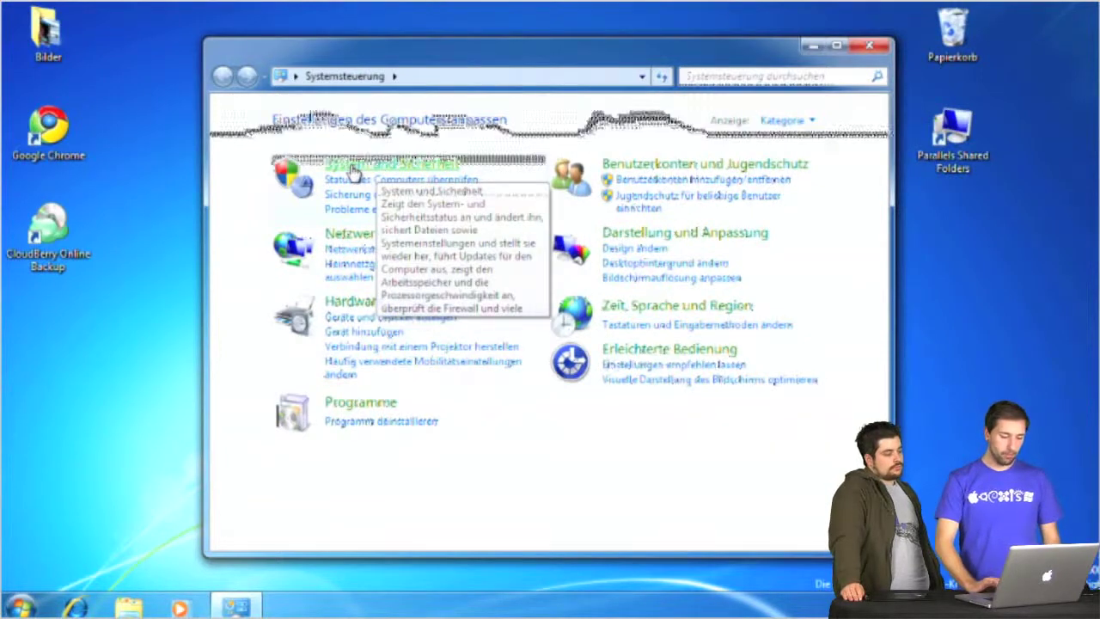
Open Sichern und Wiederherstellen under System und Sicherheit, review the storage targets offered for a system image, and cancel the image creation
left_click(372, 166)
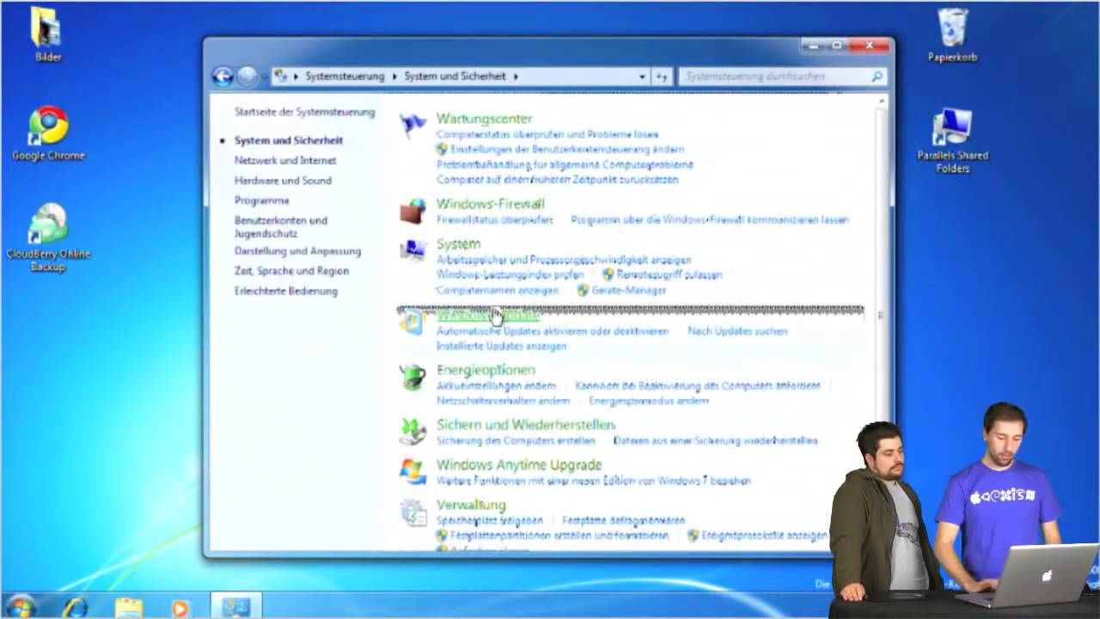
left_click(532, 430)
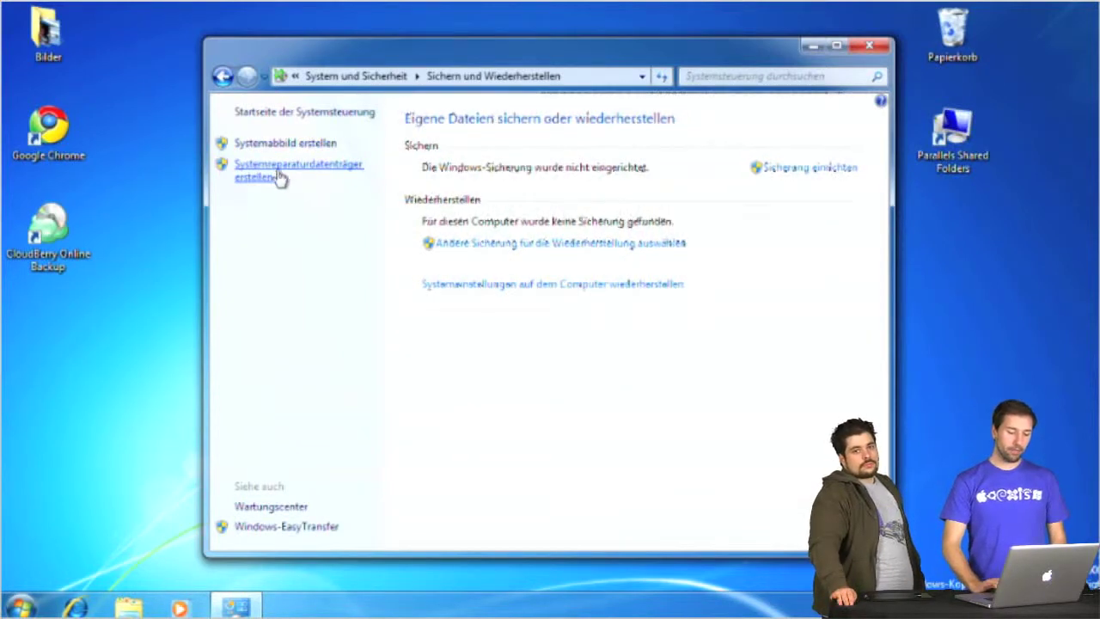
left_click(322, 145)
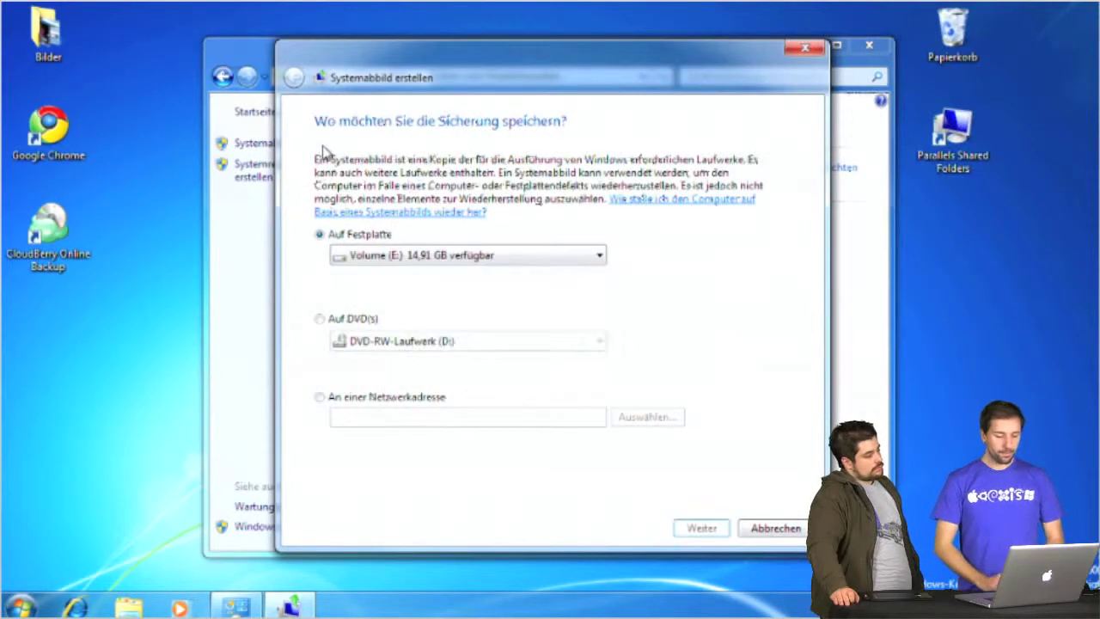
left_click(373, 259)
left_click(374, 257)
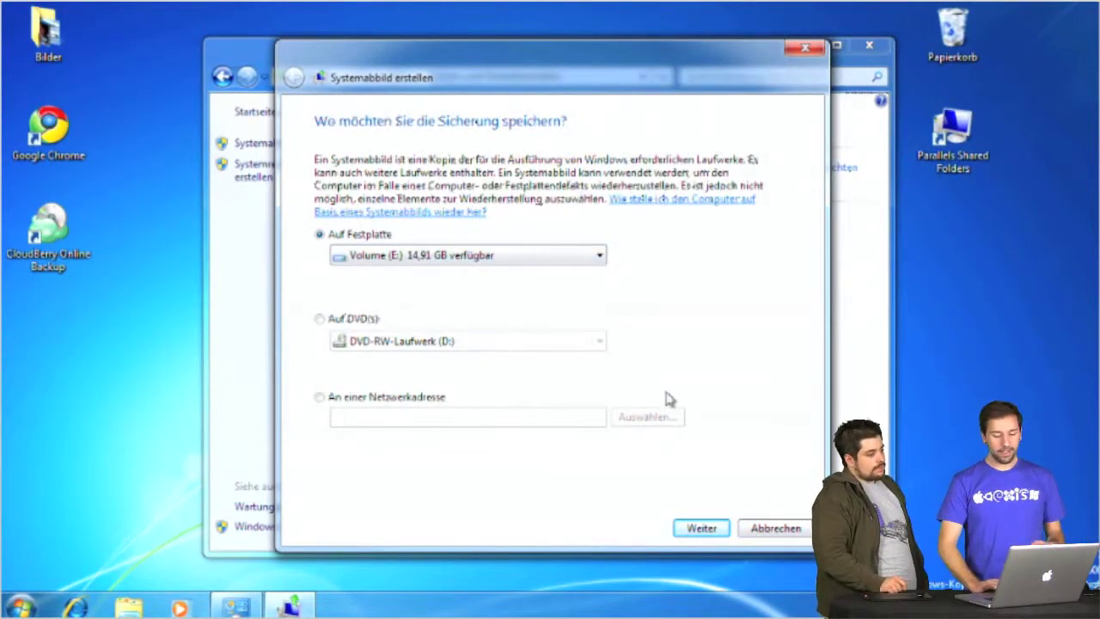
left_click(764, 527)
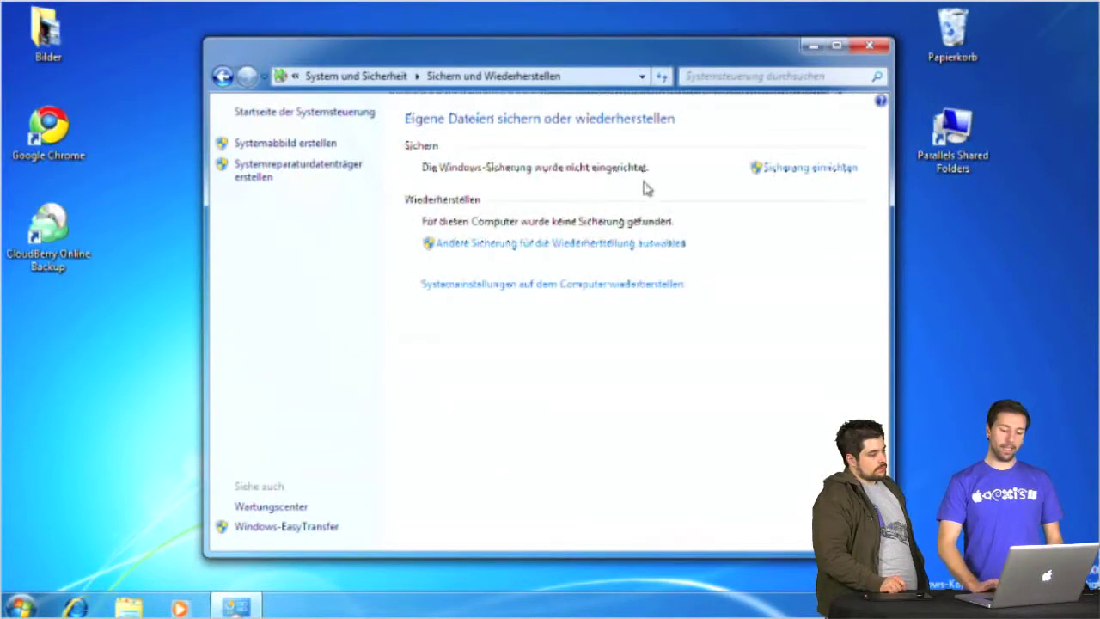
Start setting up a Windows backup to Volume (E:) and choose Auswahl durch Benutzer for the data selection
left_click(836, 170)
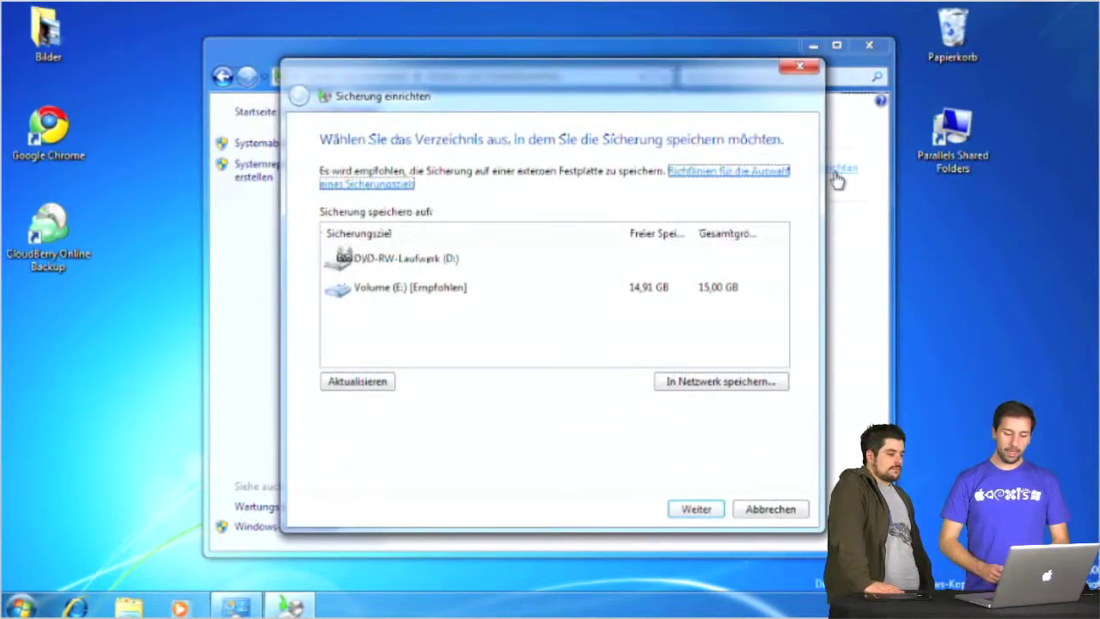
left_click(469, 292)
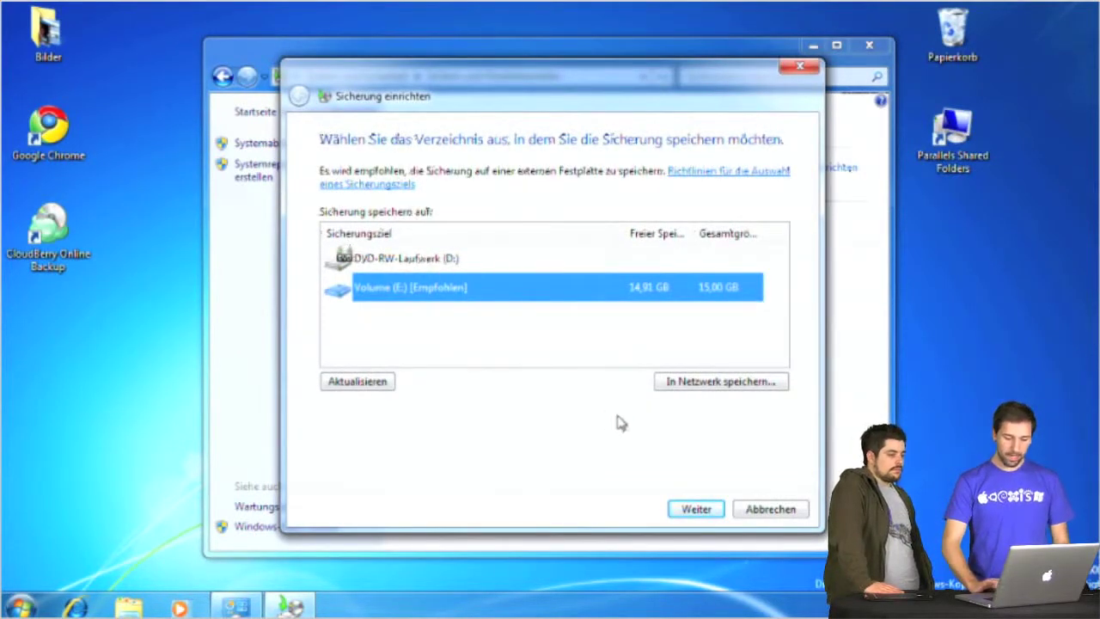
left_click(696, 509)
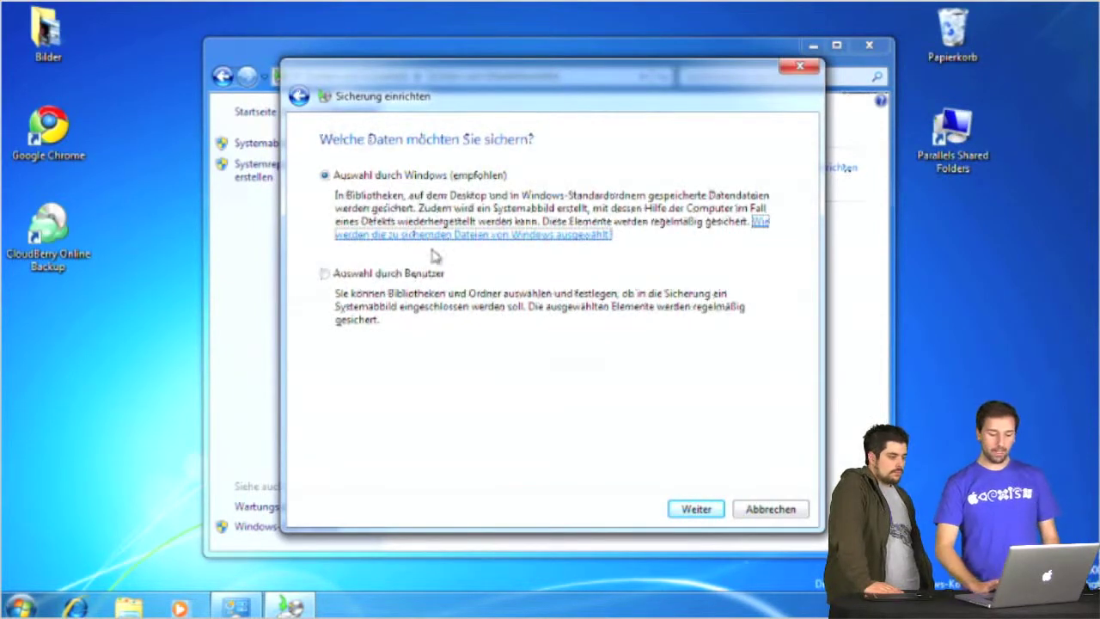
left_click(359, 273)
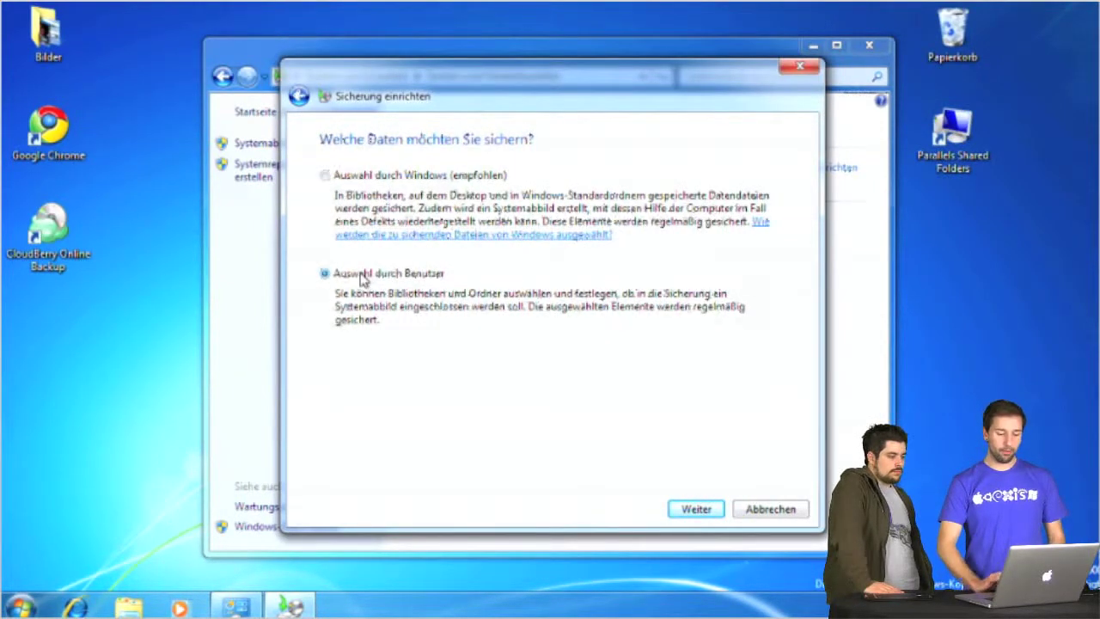
left_click(678, 508)
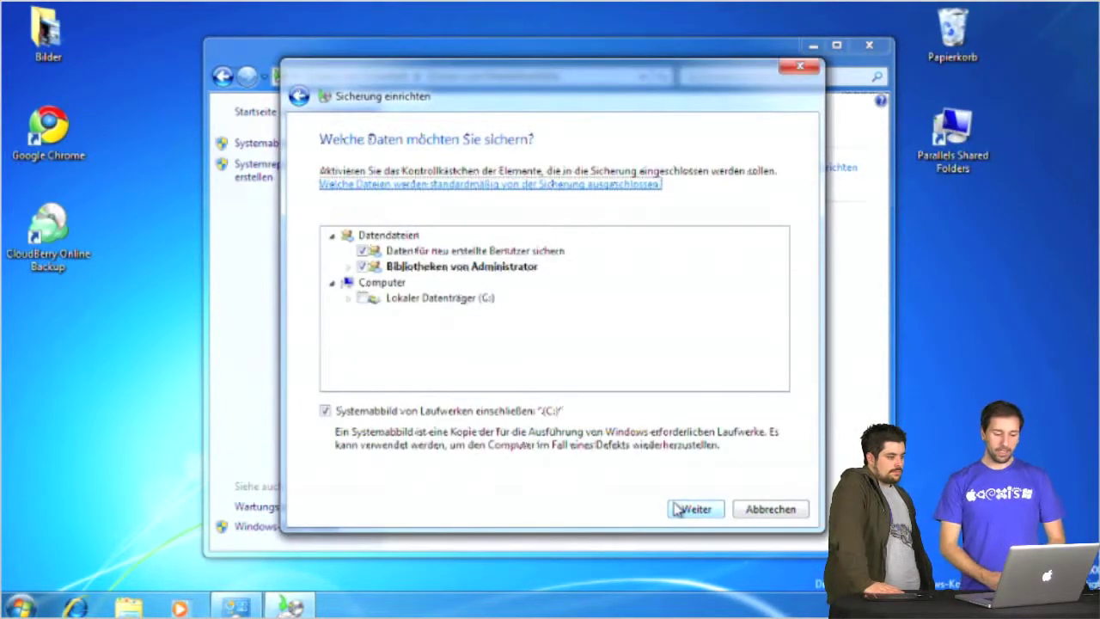
Review the folders on Lokaler Datenträger (C:) and exclude the system image of the drive from the backup
left_click(348, 297)
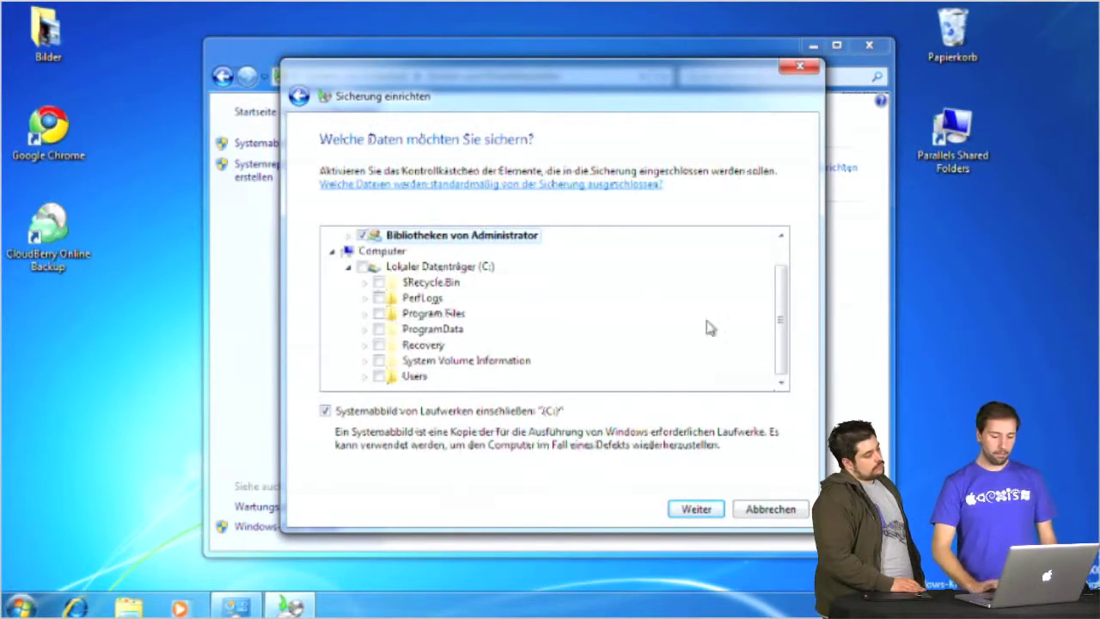
mouse_move(775, 325)
left_mouse_down()
mouse_move(778, 265)
mouse_move(775, 331)
left_mouse_up()
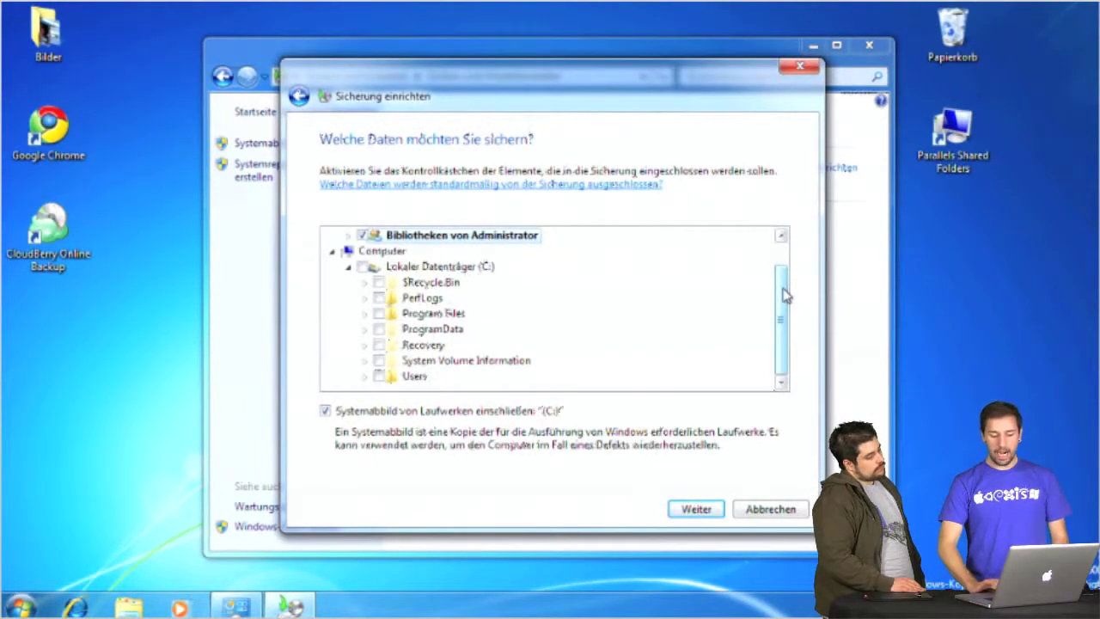
left_click_drag(785, 294, 784, 256)
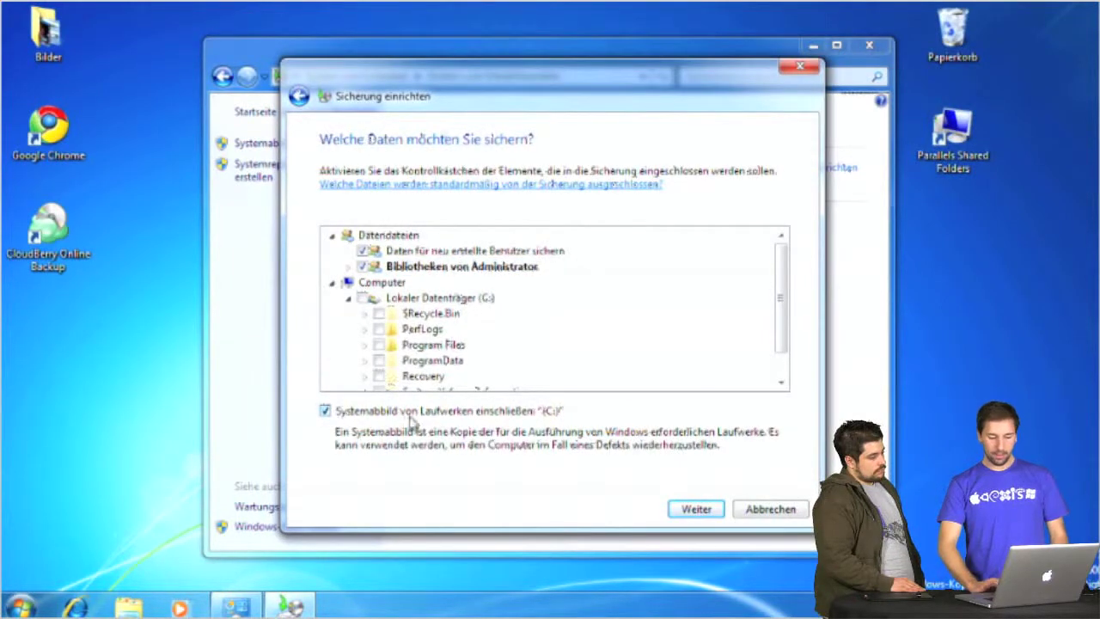
left_click(441, 416)
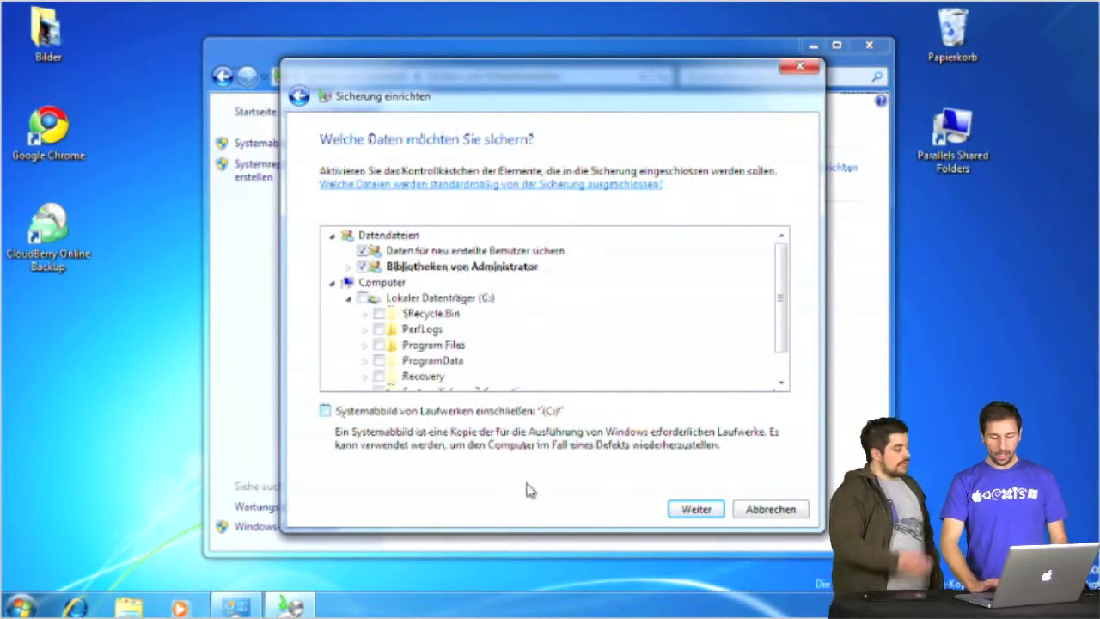
left_click(694, 511)
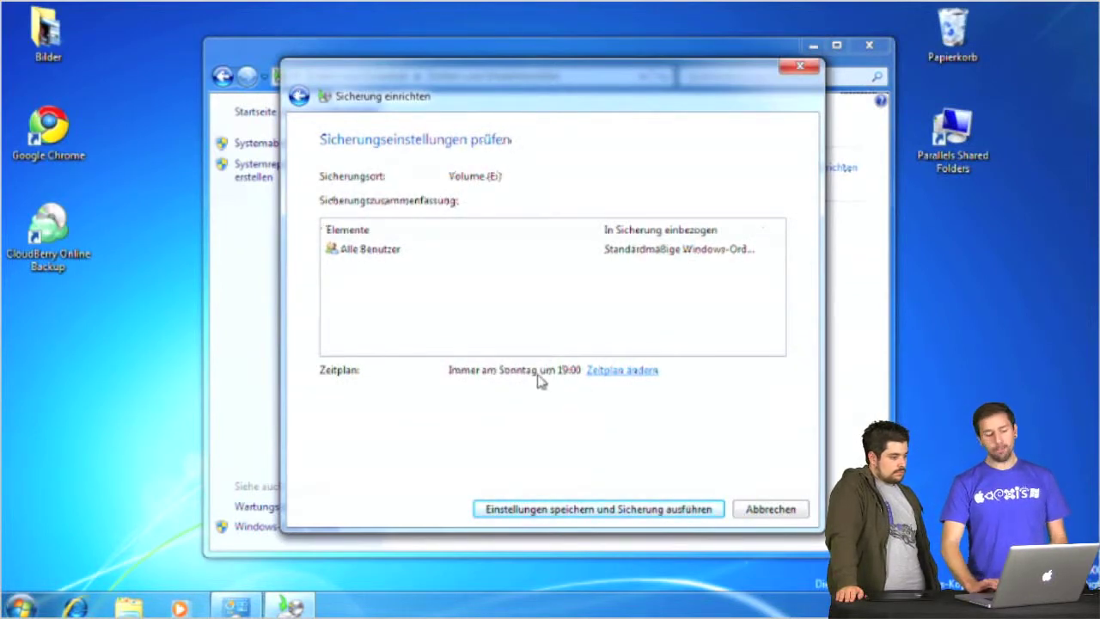
Change the backup schedule to Täglich at 15:00, then cancel the backup setup without running it
left_click(597, 374)
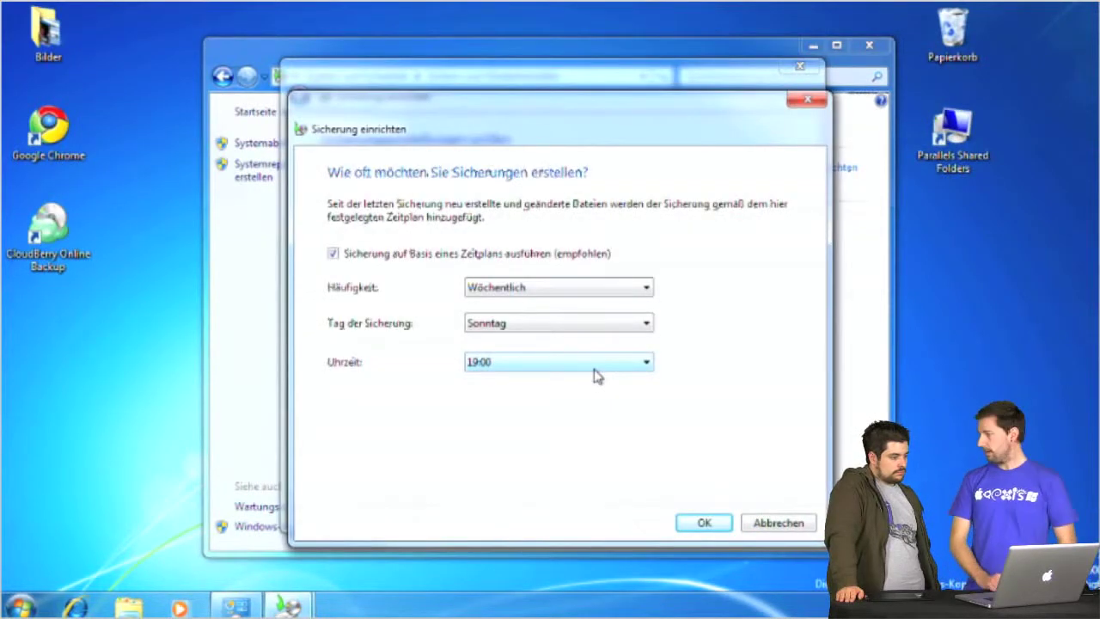
left_click(545, 291)
left_click(544, 307)
left_click(515, 365)
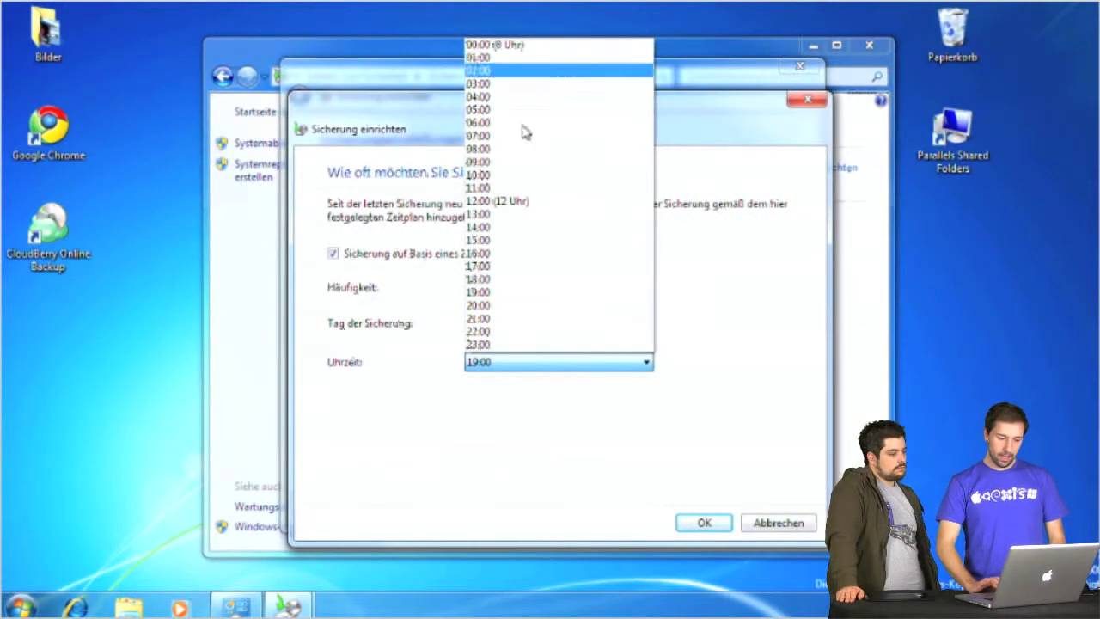
left_click(512, 292)
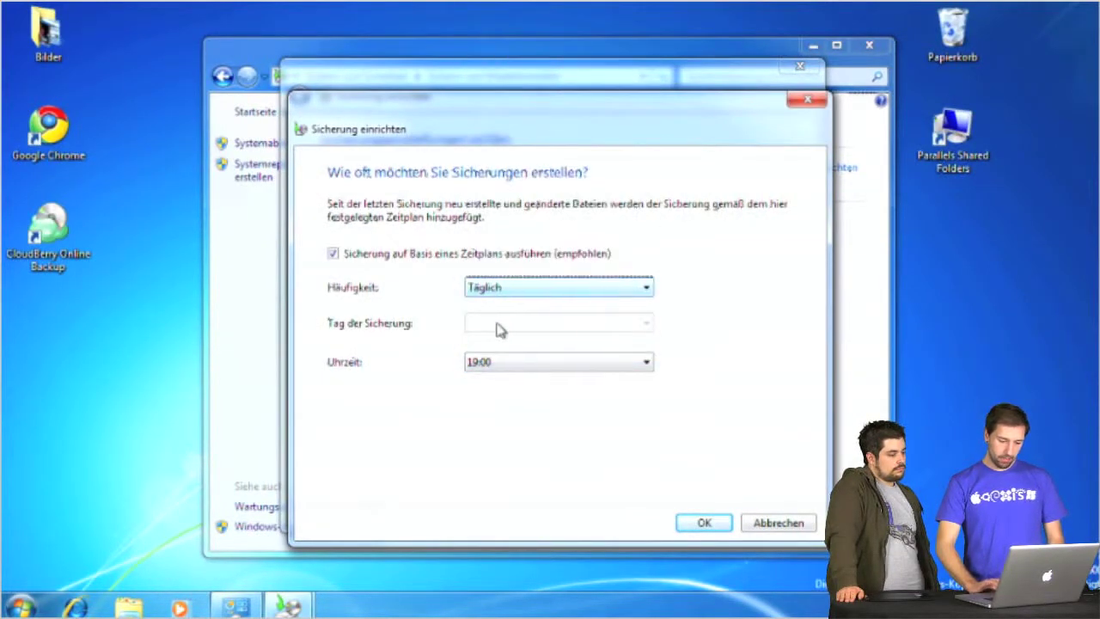
left_click(498, 290)
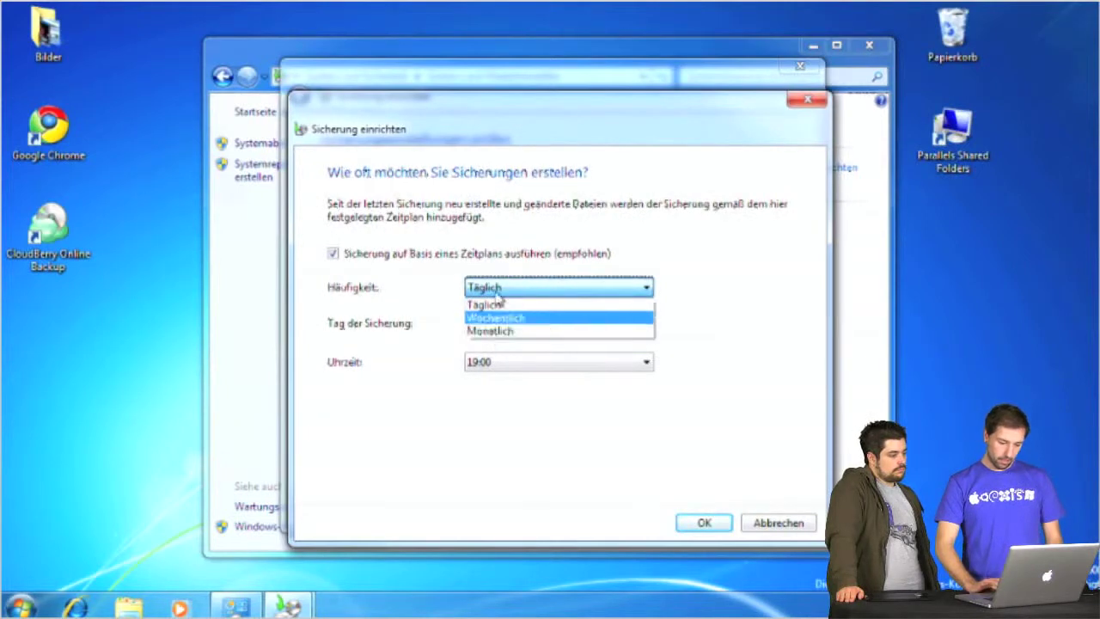
left_click(495, 304)
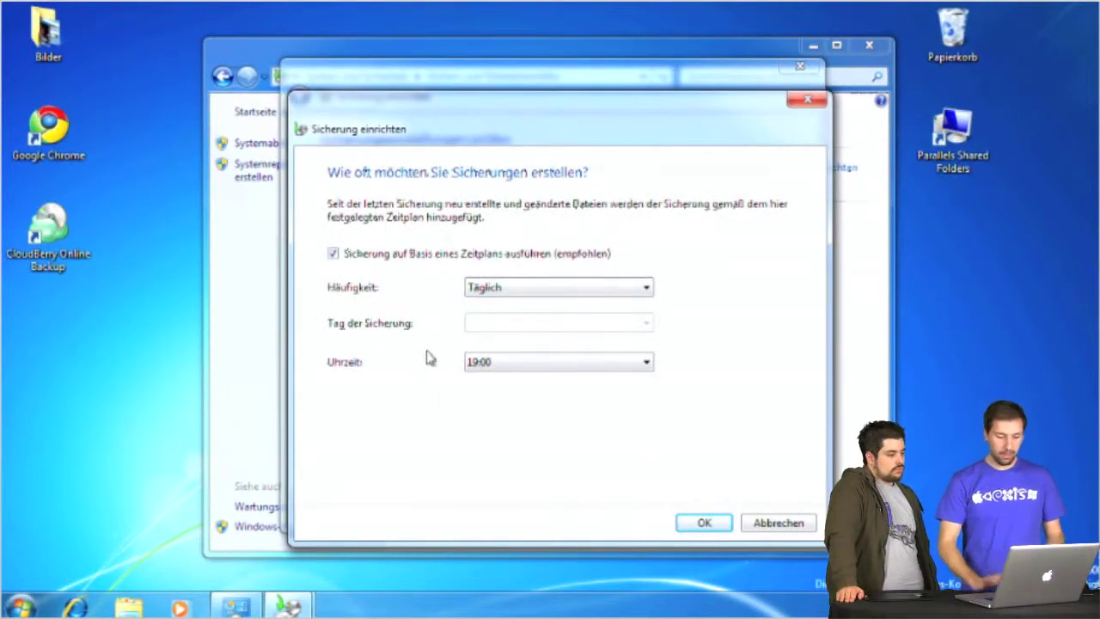
left_click(485, 362)
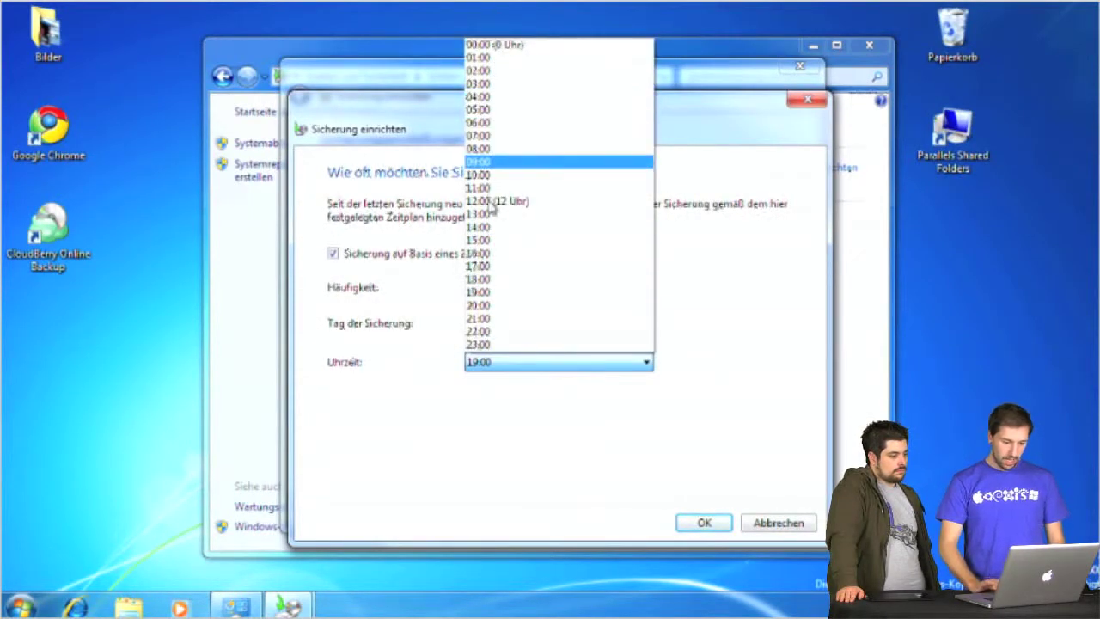
left_click(486, 240)
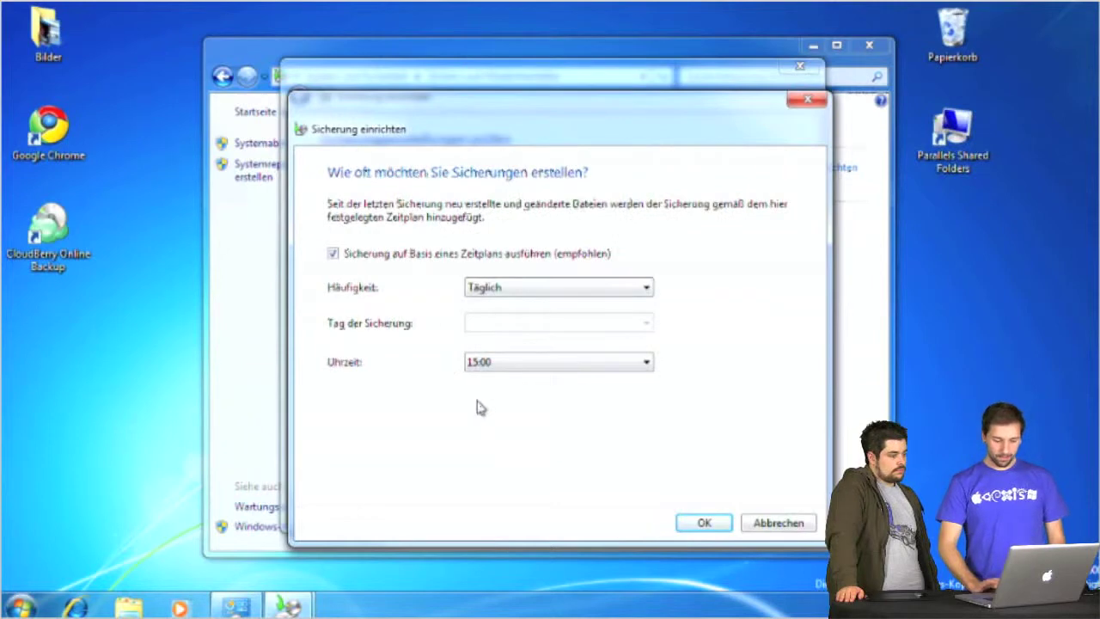
left_click(705, 526)
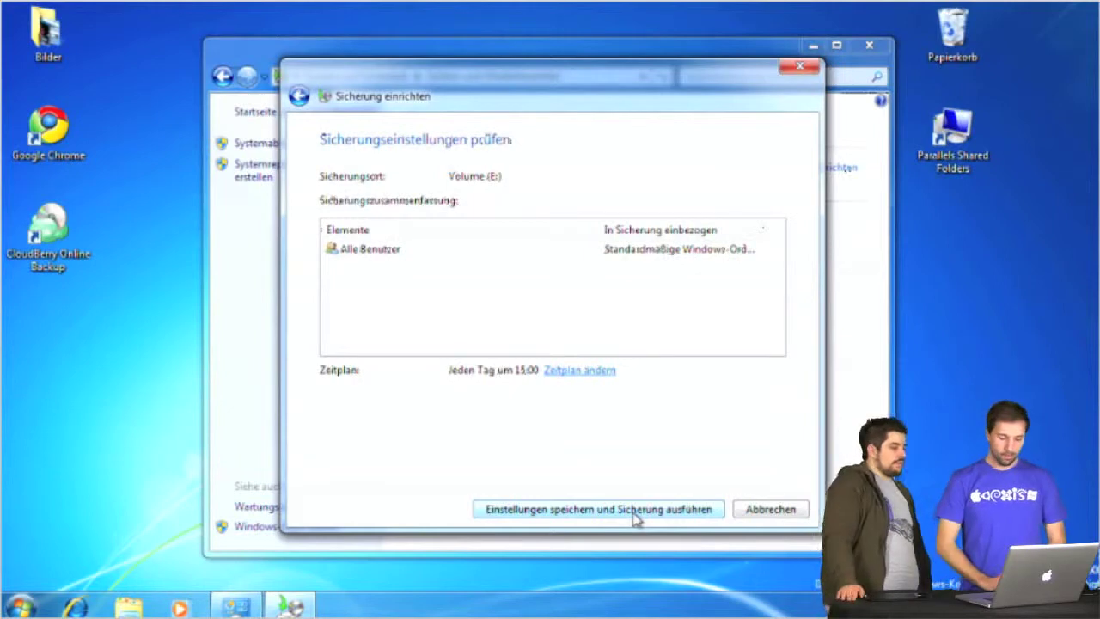
left_click(783, 509)
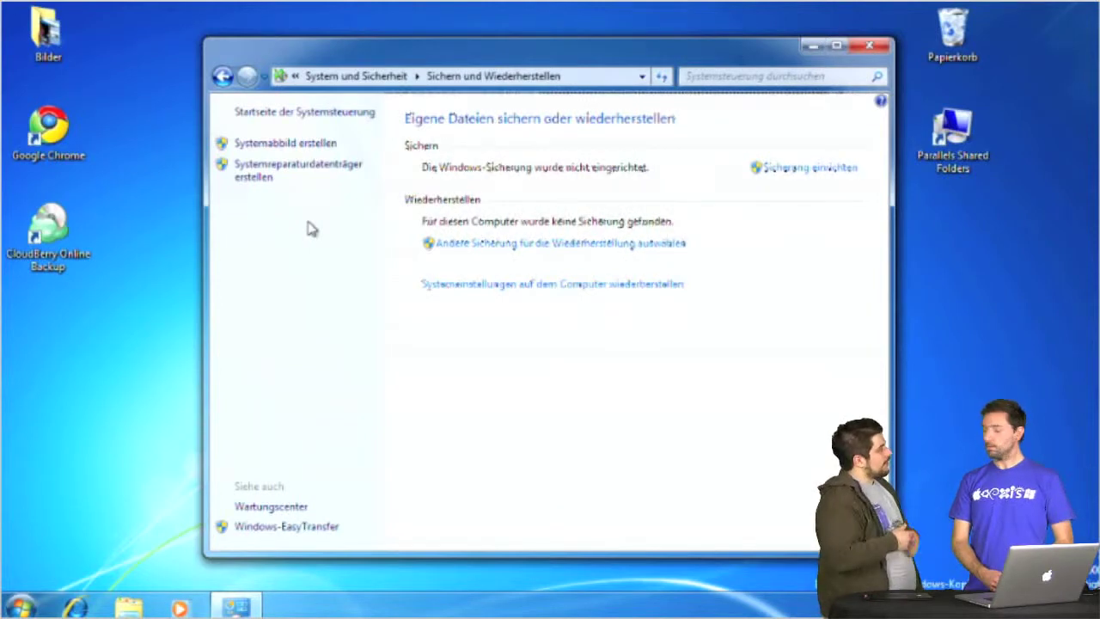
Try to create a system repair disc on DVD-RW-Laufwerk (D:) and close the dialog
left_click(299, 172)
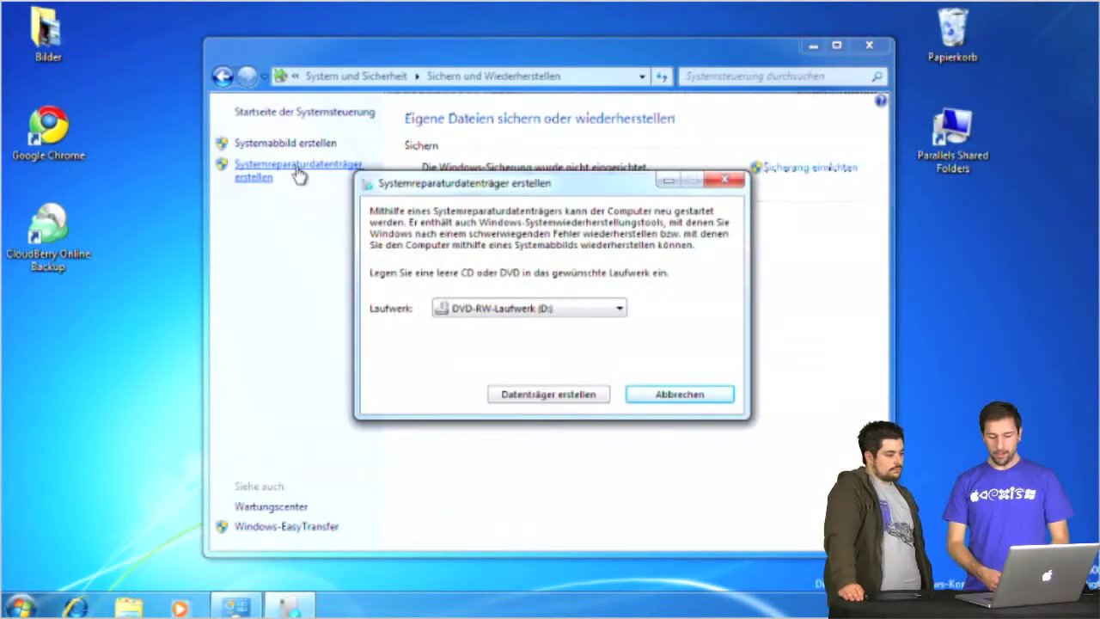
left_click(466, 311)
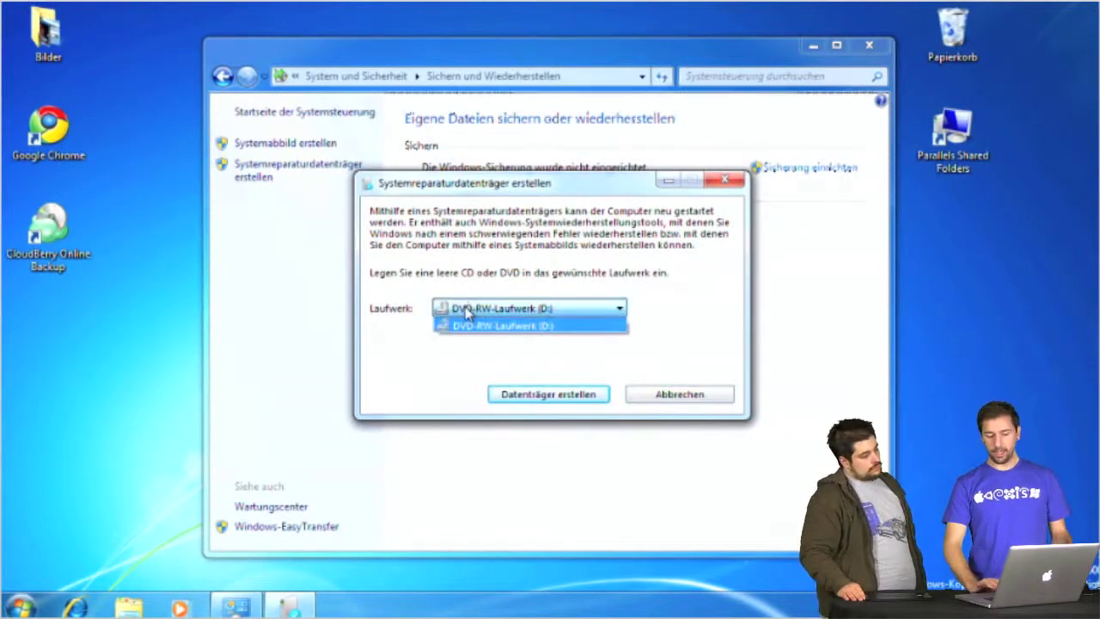
left_click(467, 313)
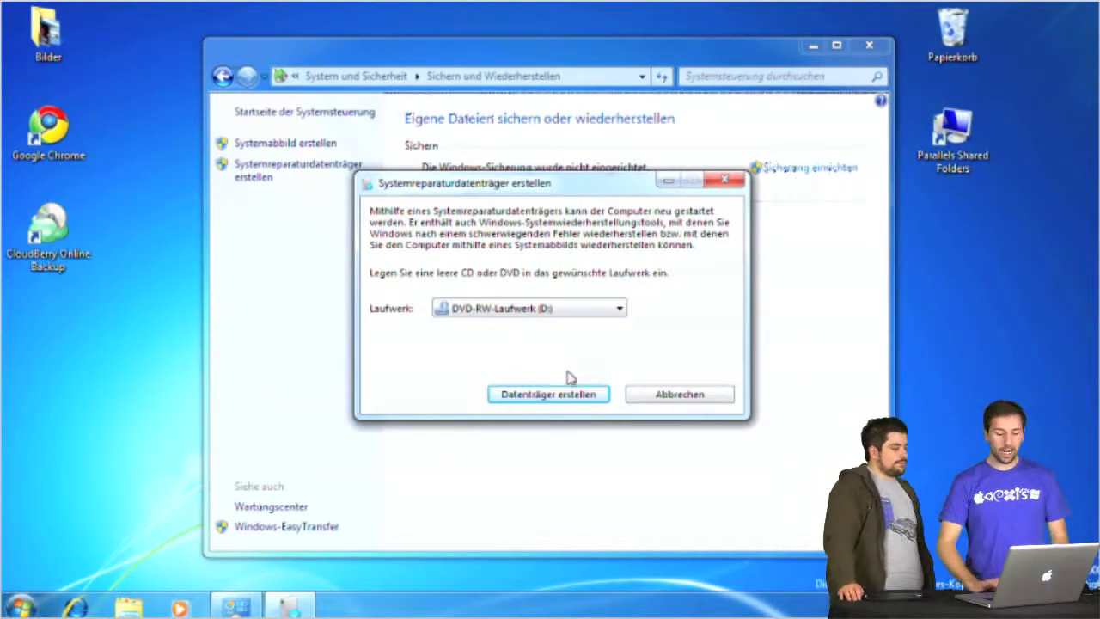
left_click(572, 397)
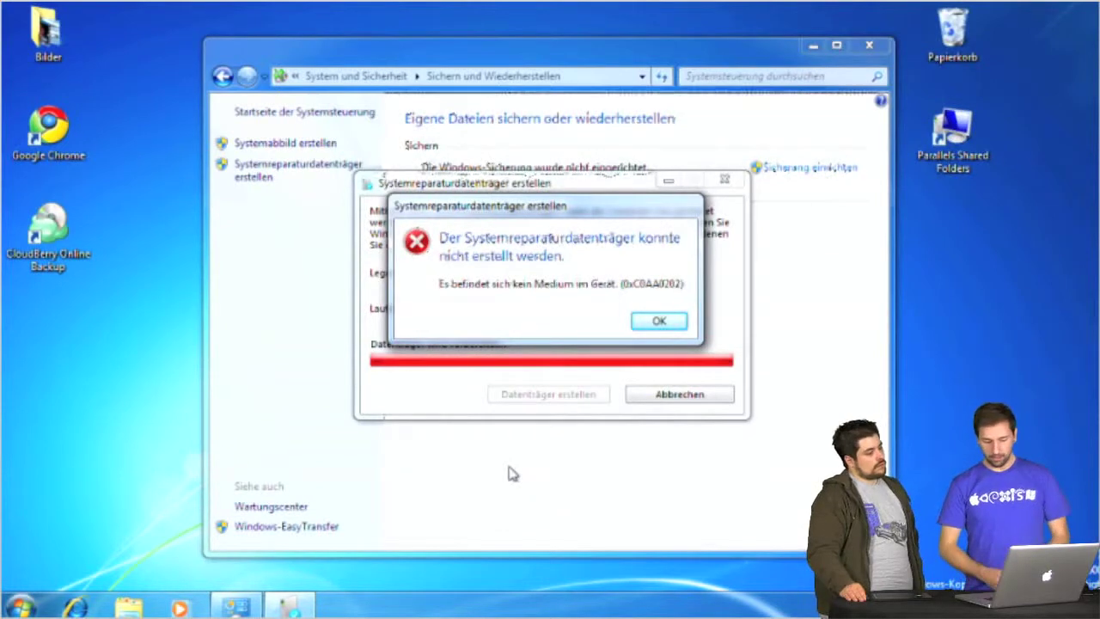
left_click(658, 320)
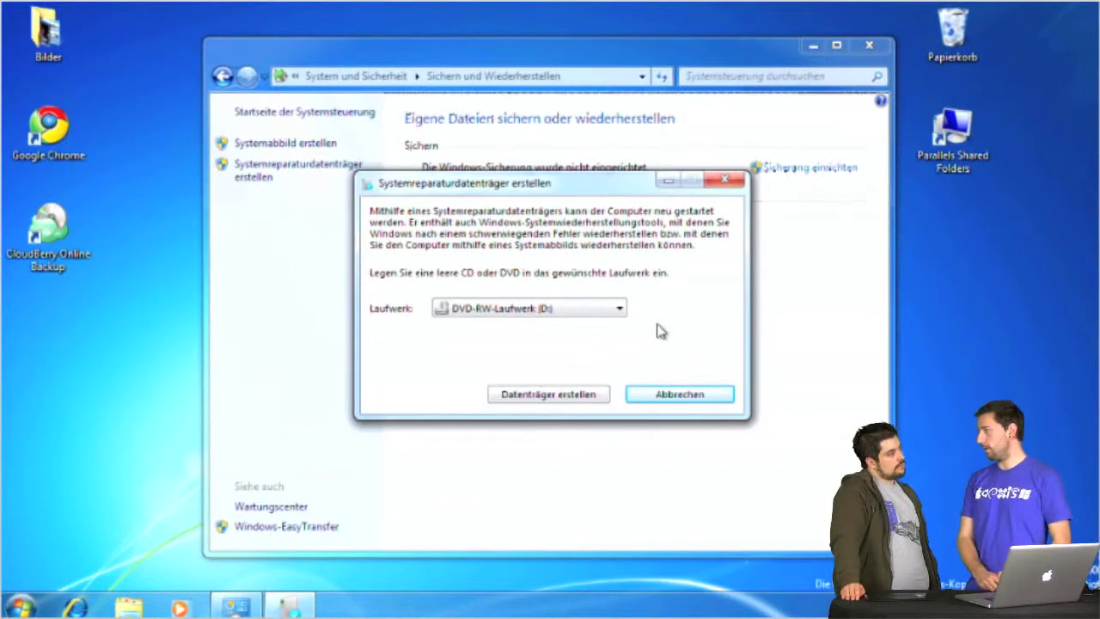
left_click(724, 182)
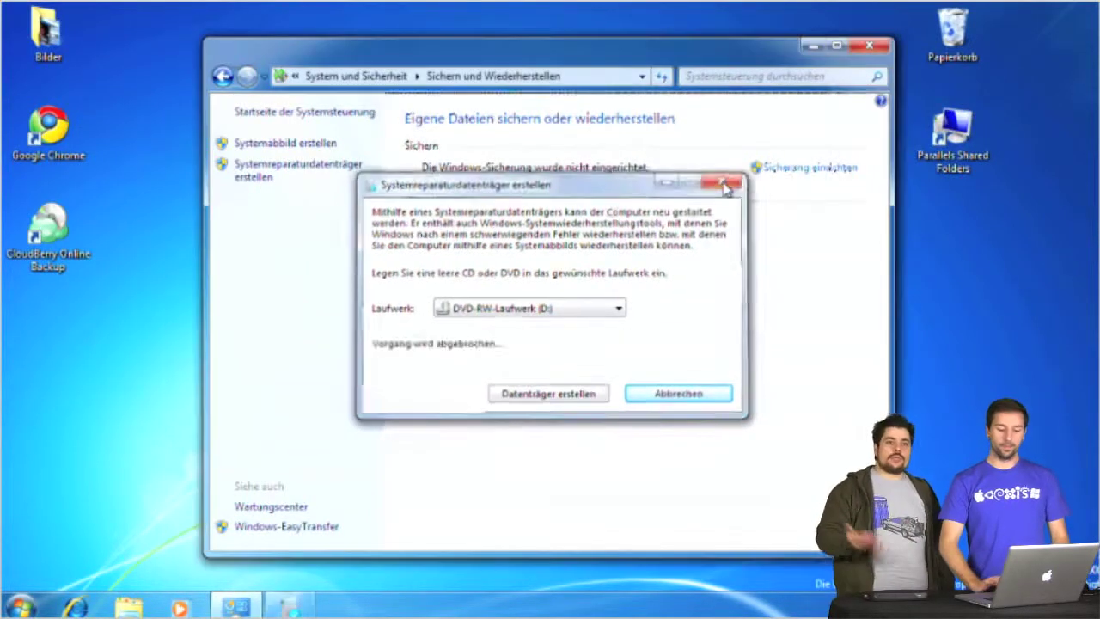
Close the Control Panel window and launch the Registry Editor by searching for regedit
left_click(869, 50)
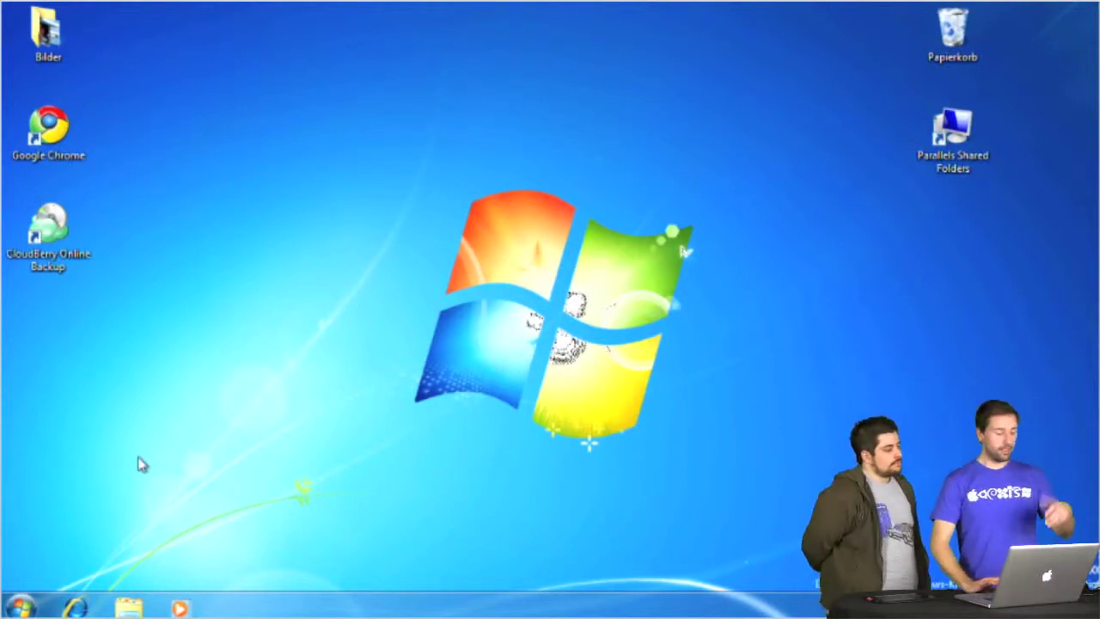
left_click(20, 606)
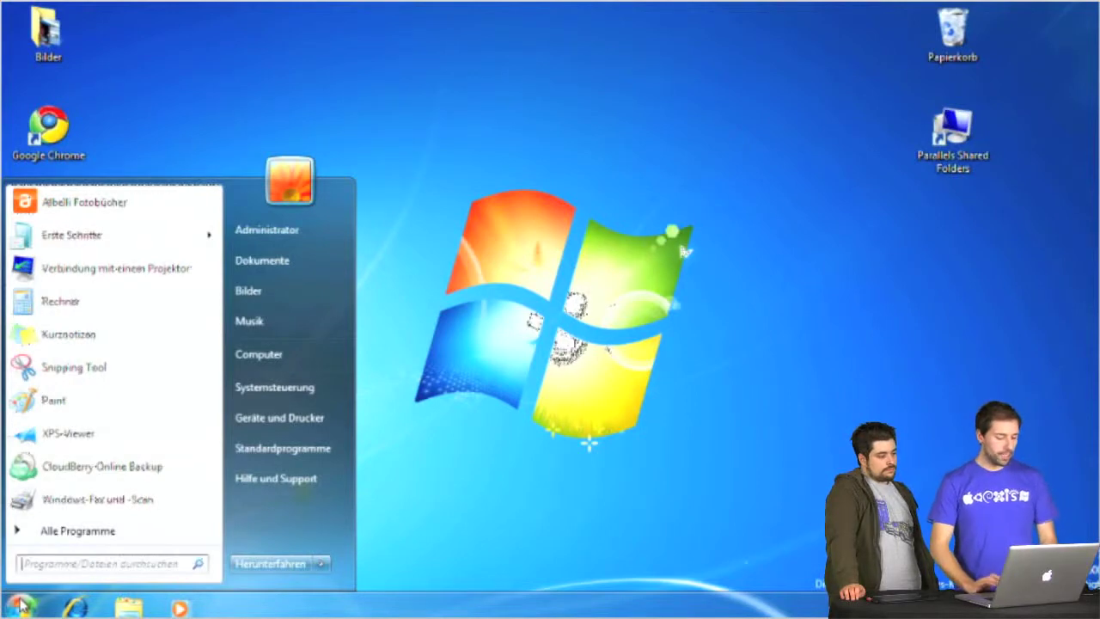
type("re")
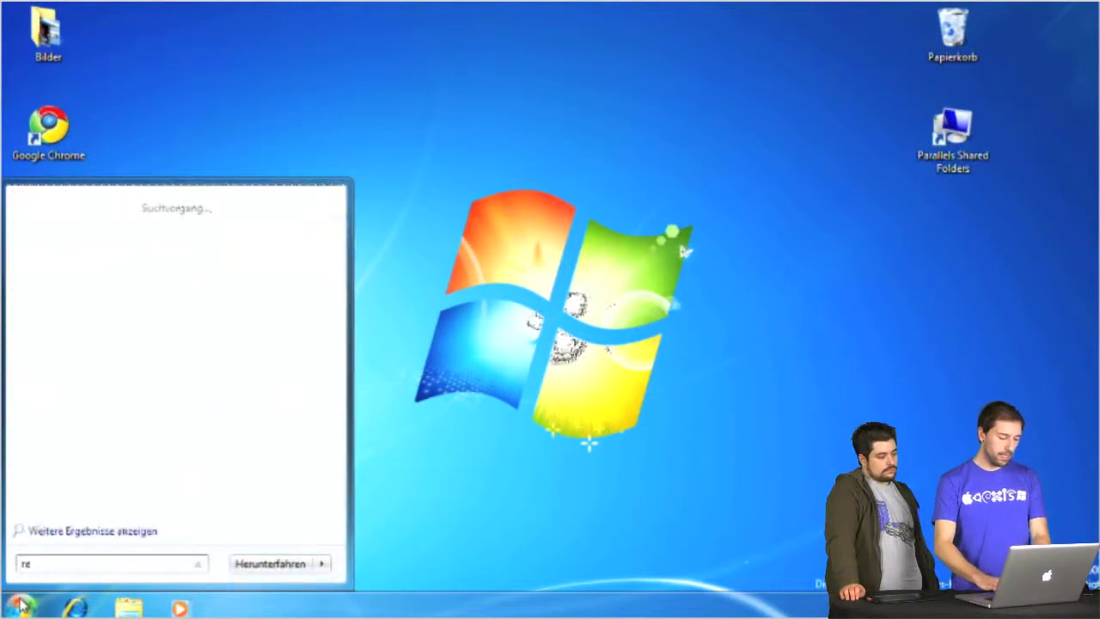
type("gedit")
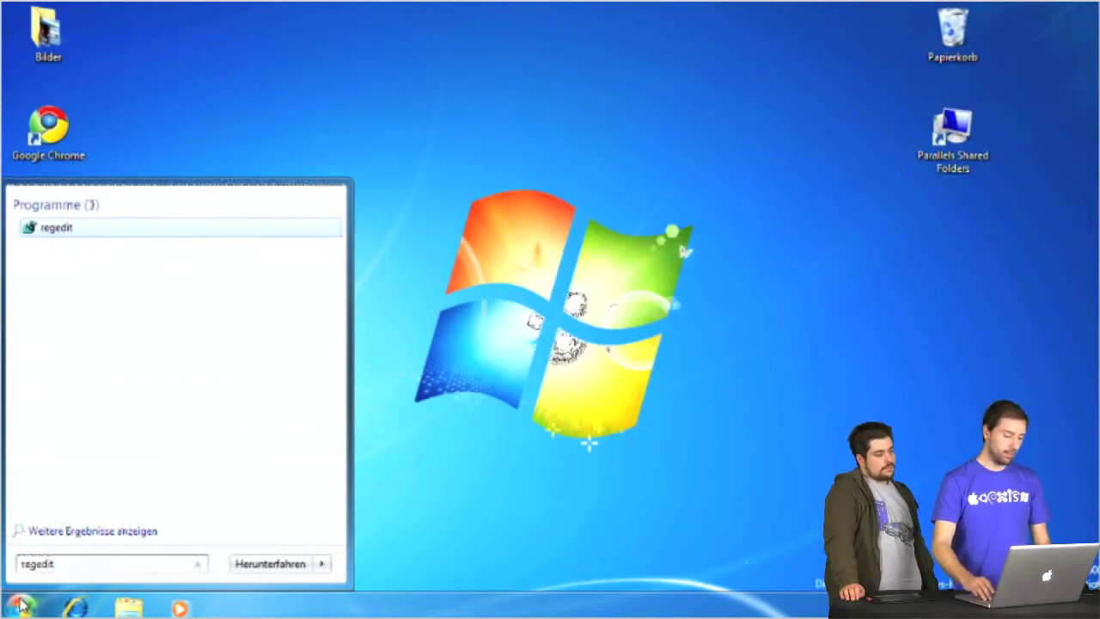
key("Return")
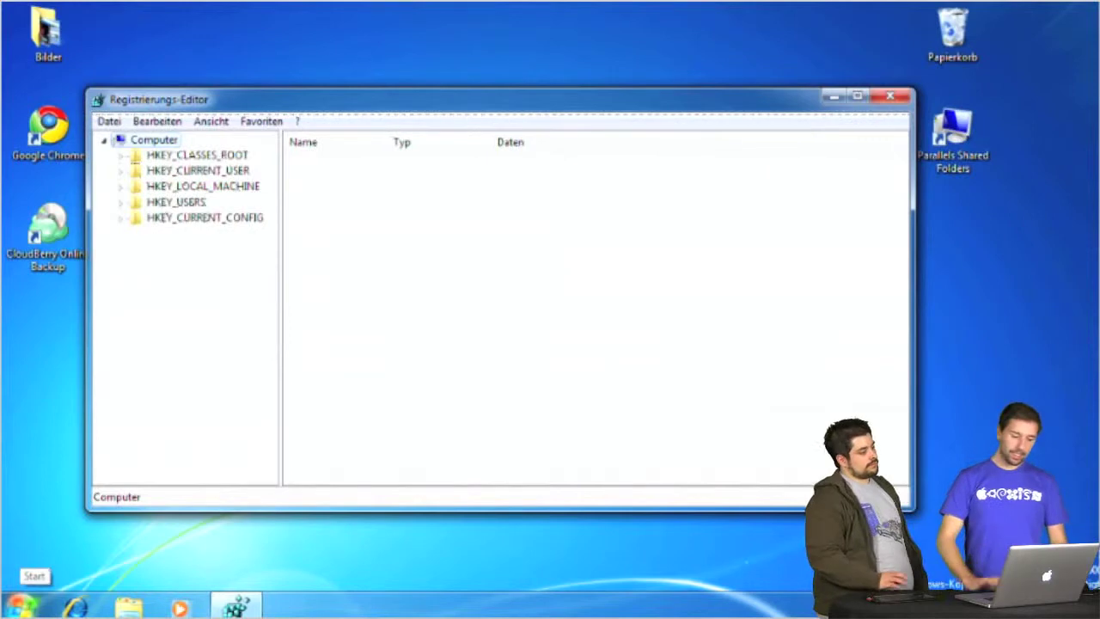
Export the entire registry to the Dokumente folder as a registration file named reg-backup
left_click(122, 161)
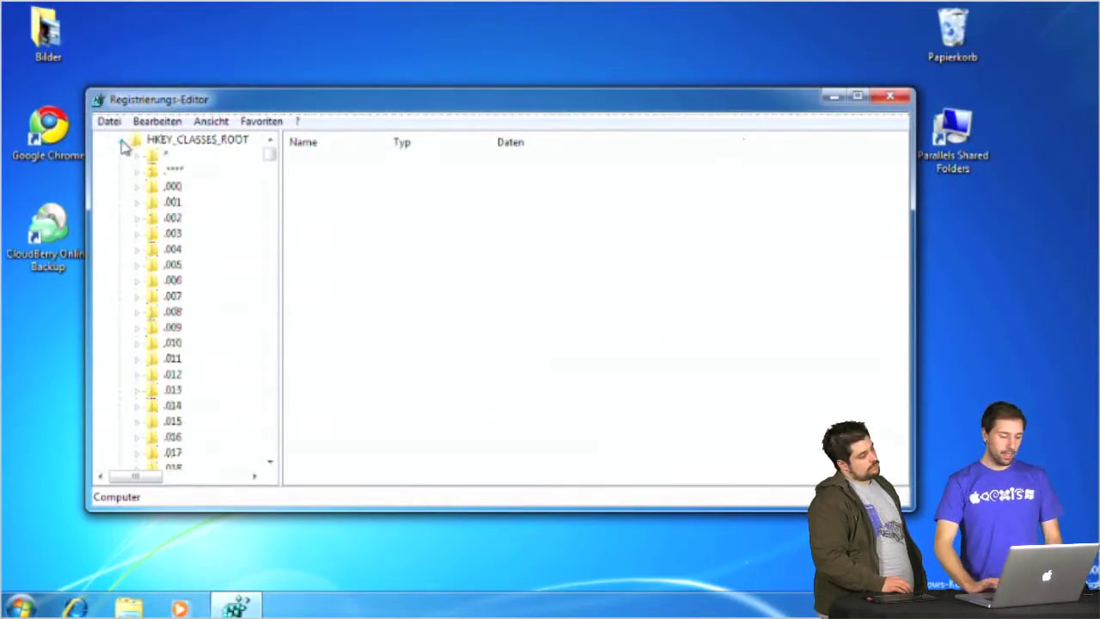
left_click(123, 143)
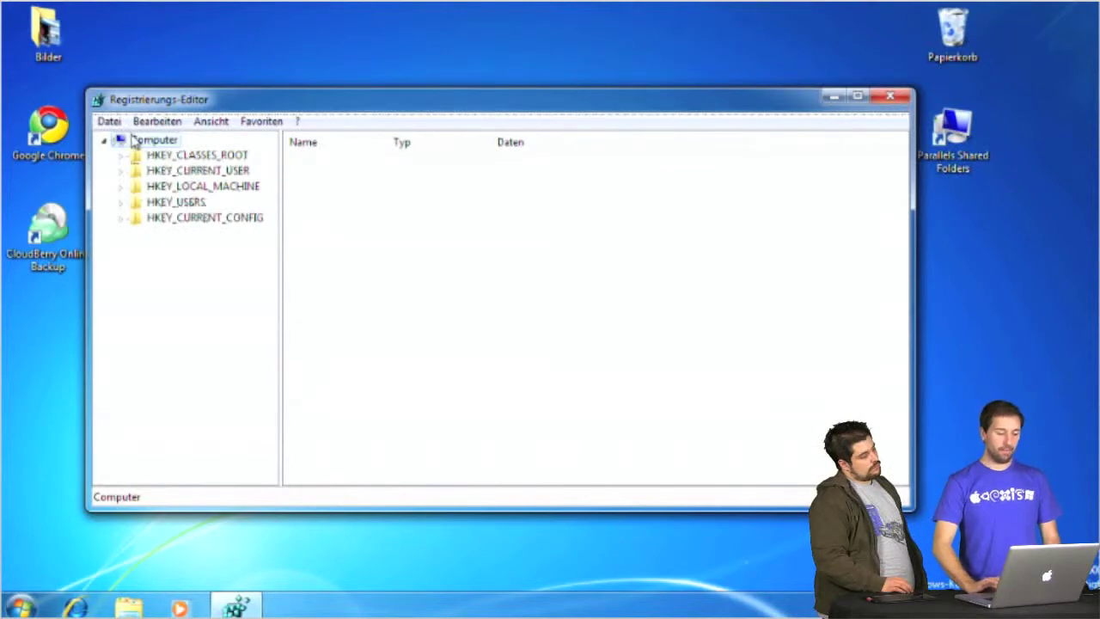
left_click(109, 121)
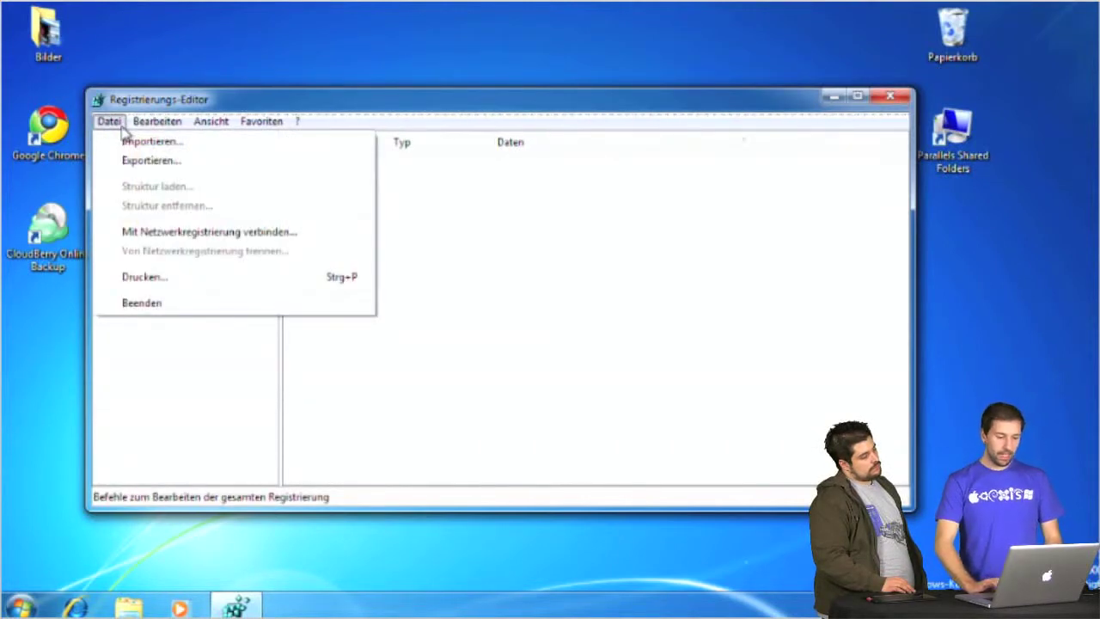
left_click(129, 162)
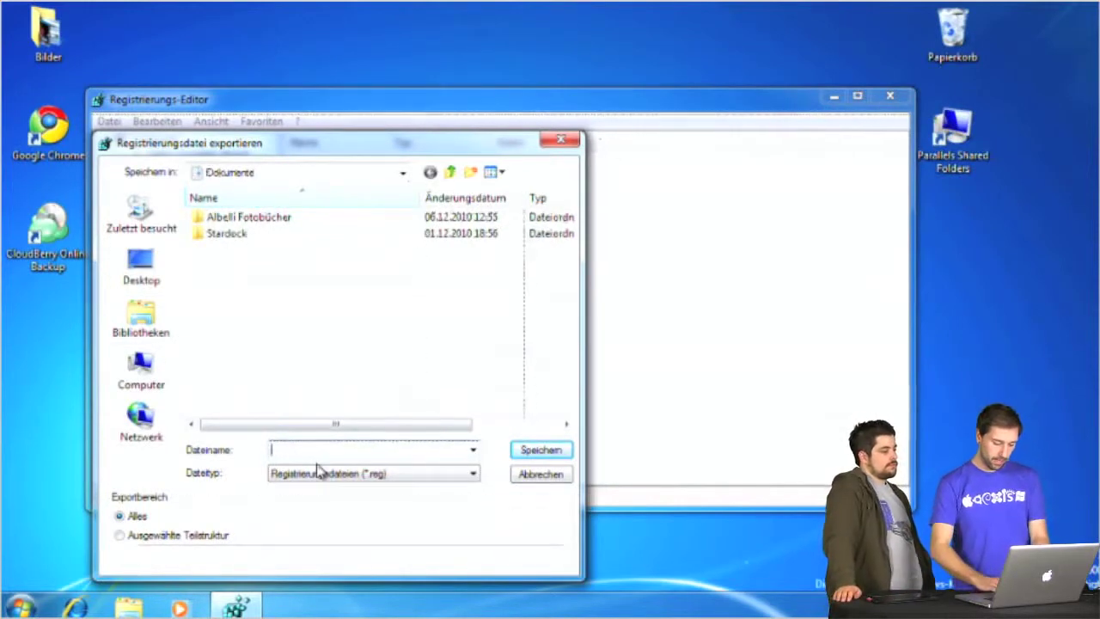
type("reg")
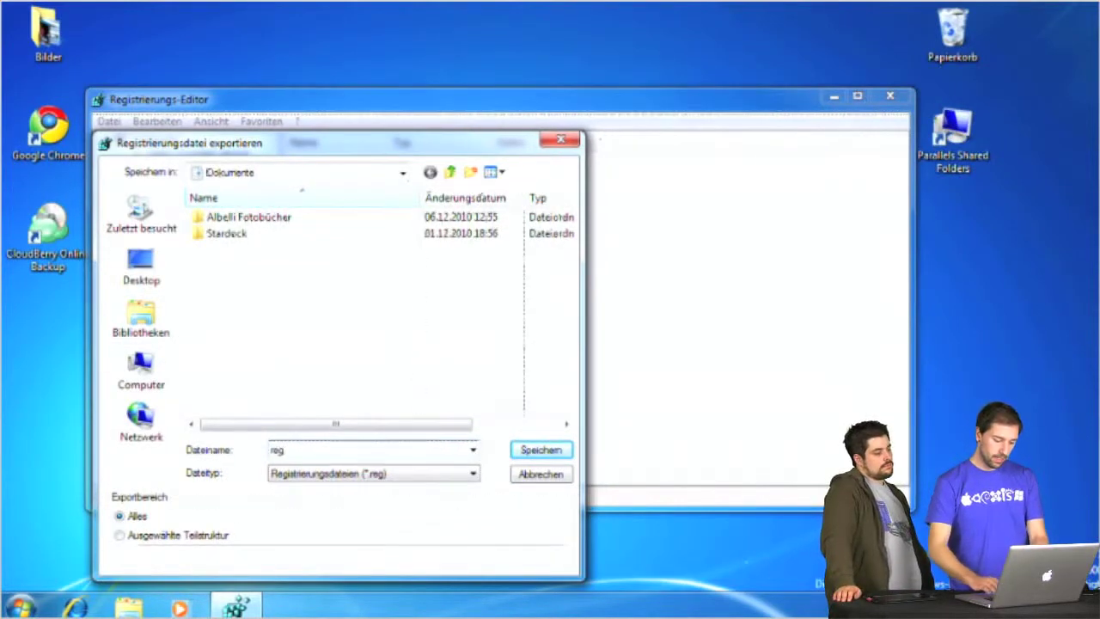
type(".backup")
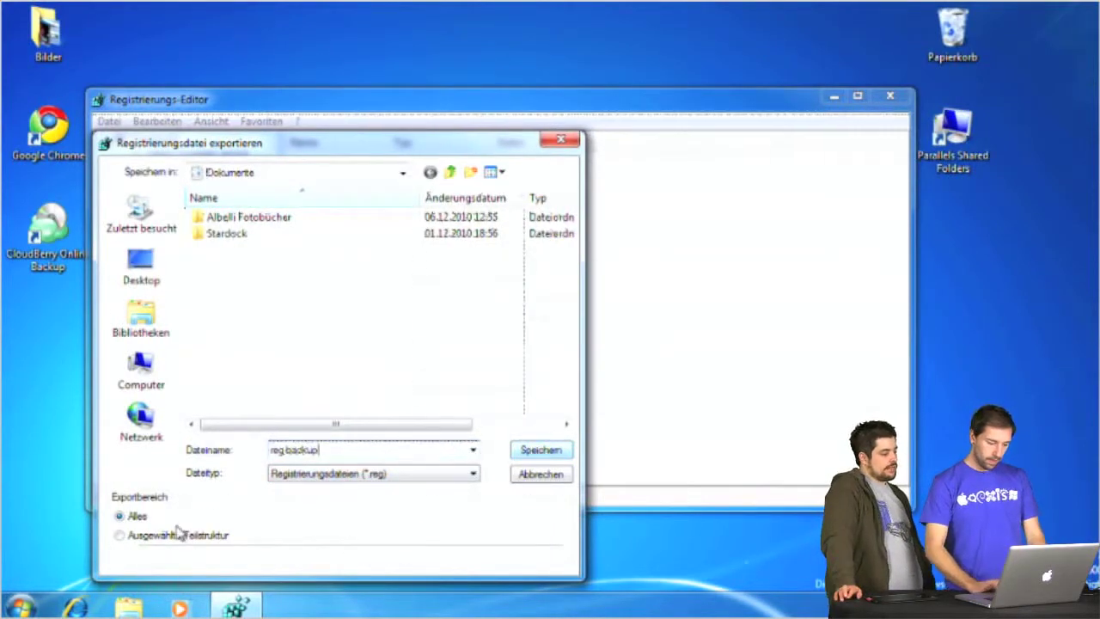
left_click(524, 454)
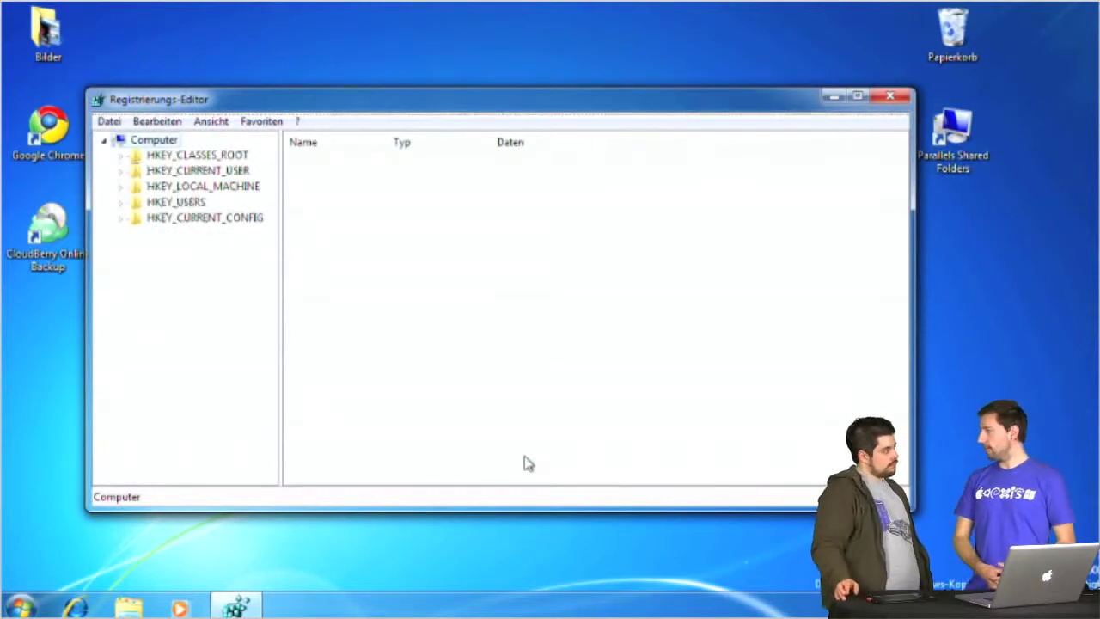
Locate the reg-backup file for a registry import, cancel without importing, and close the Registry Editor
left_click(24, 605)
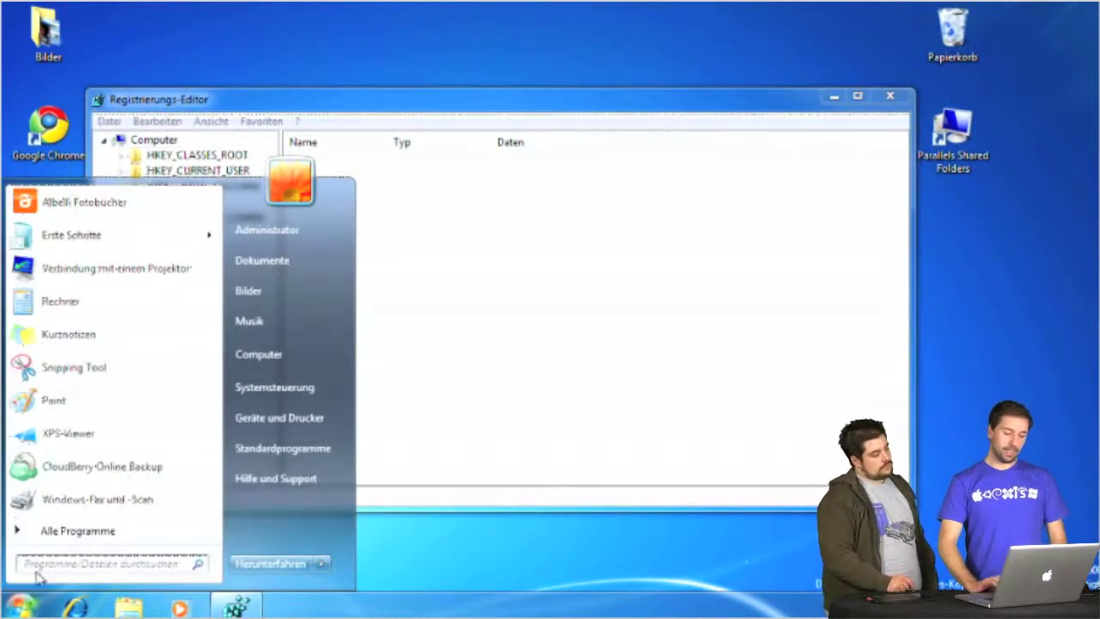
left_click(424, 346)
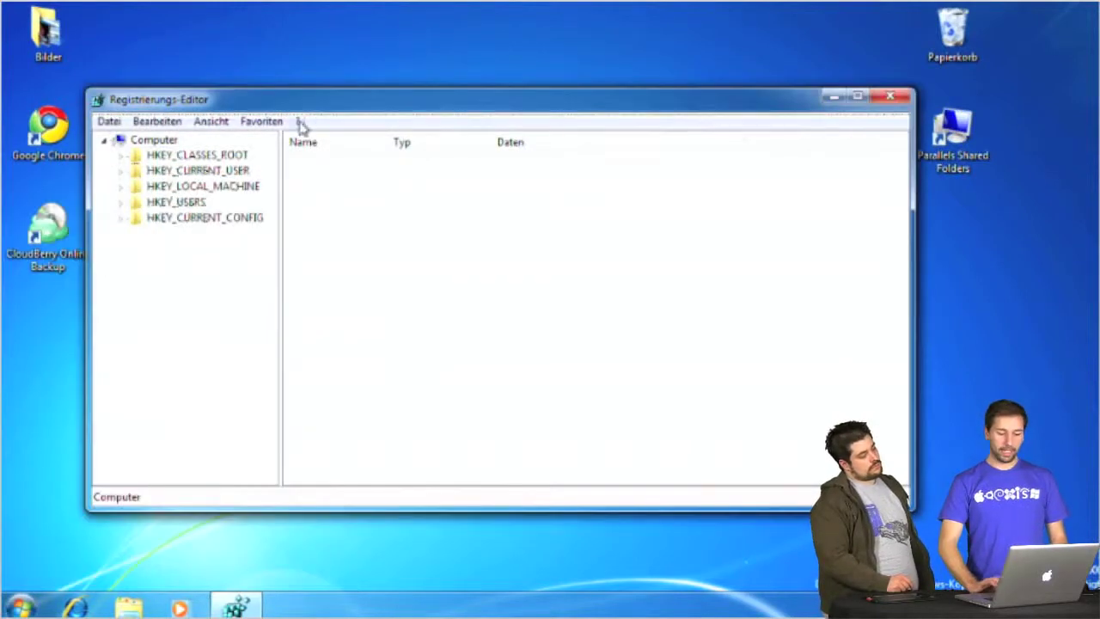
left_click(110, 121)
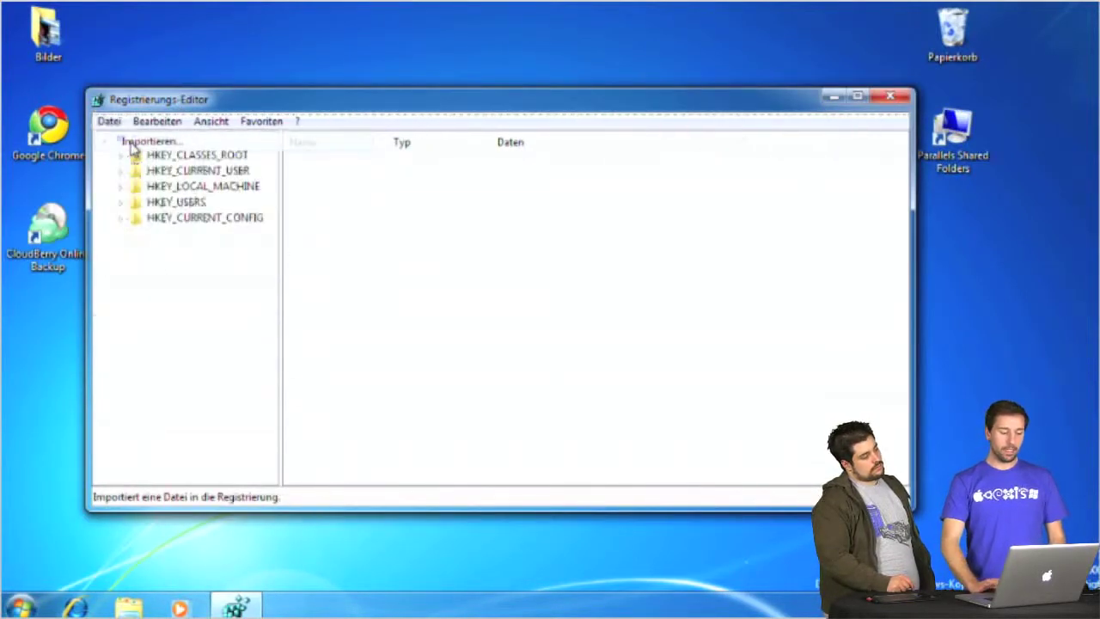
left_click(133, 145)
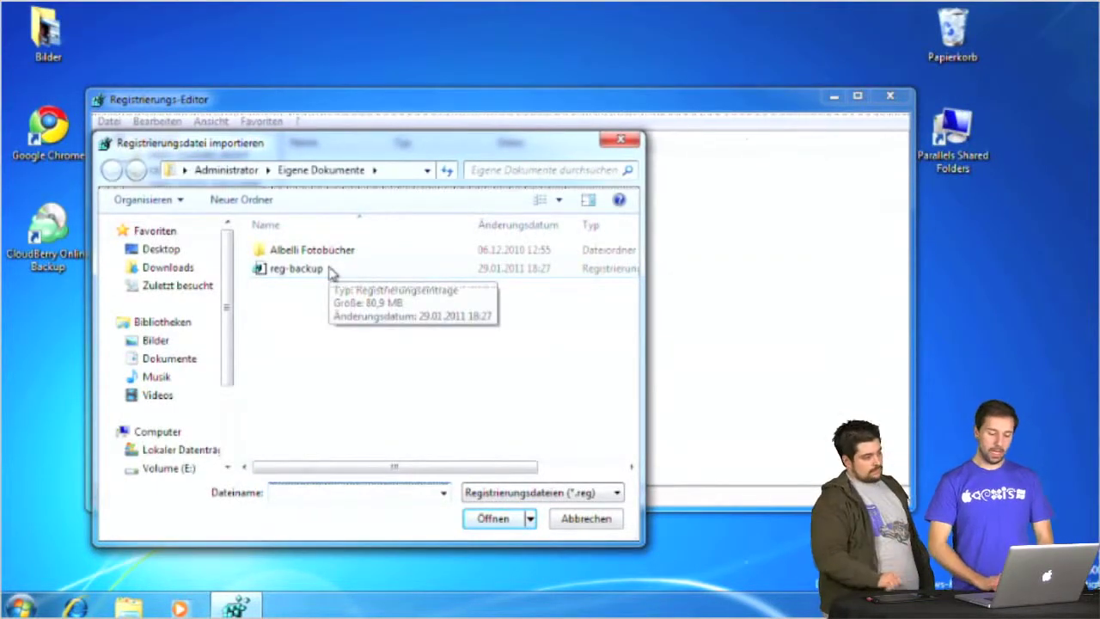
left_click(584, 520)
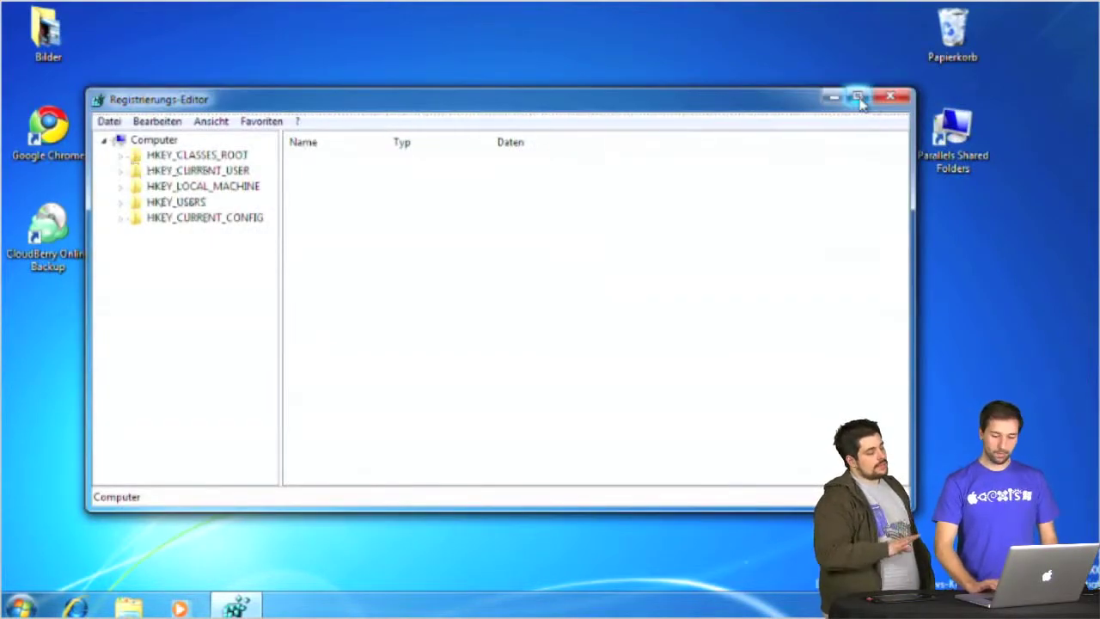
left_click(884, 97)
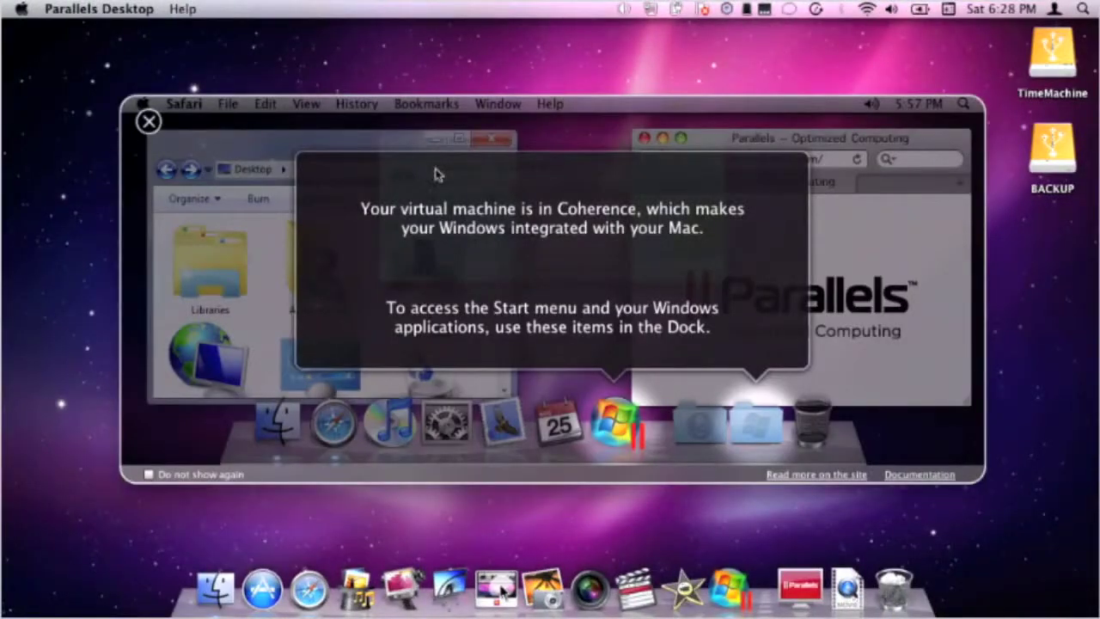
Dismiss the Coherence introduction on the Mac and close the Parallels Virtual Machines window
left_click(148, 118)
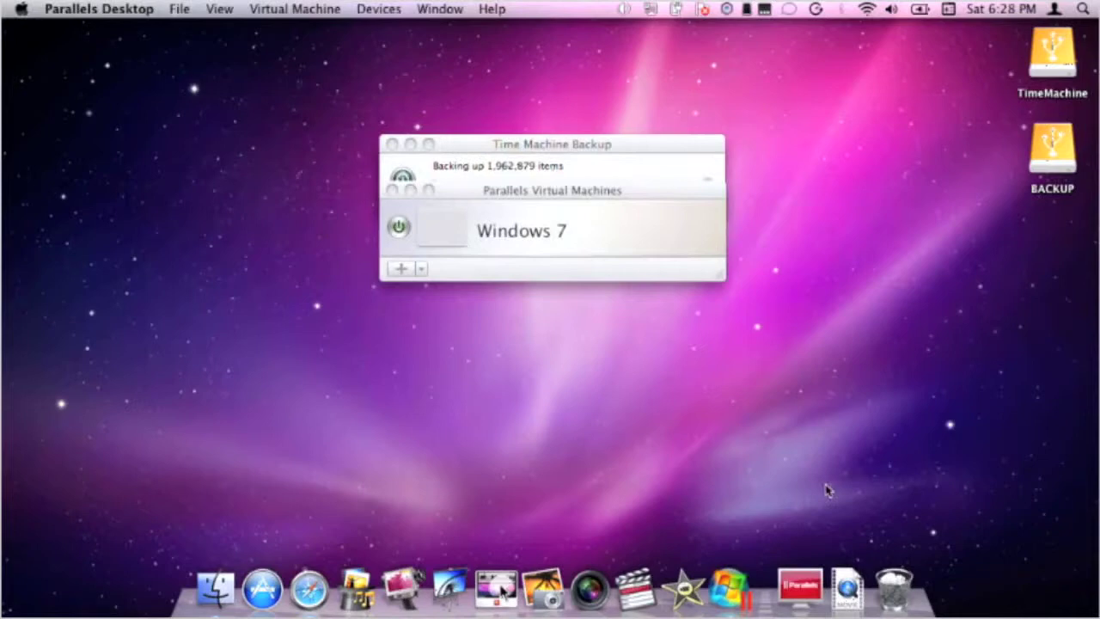
left_click(392, 190)
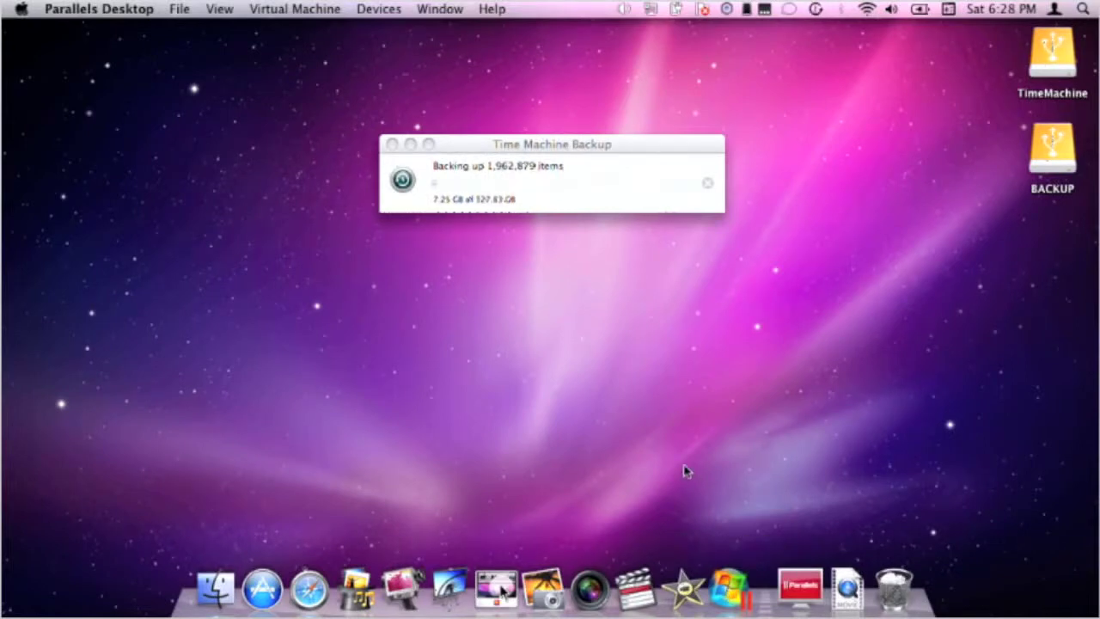
left_click(727, 586)
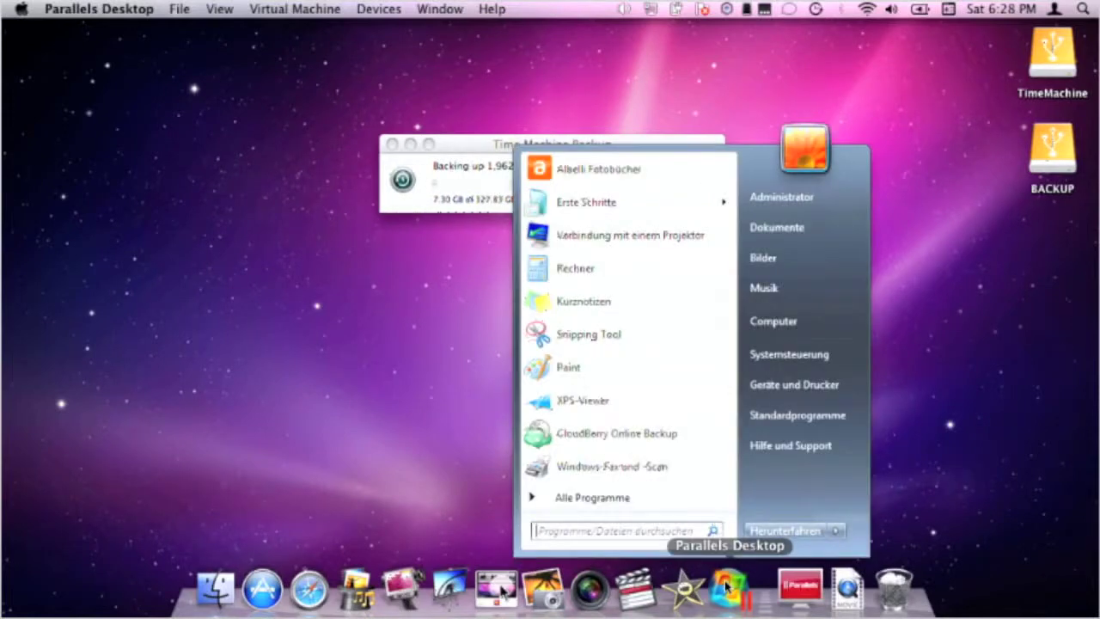
left_click(727, 586)
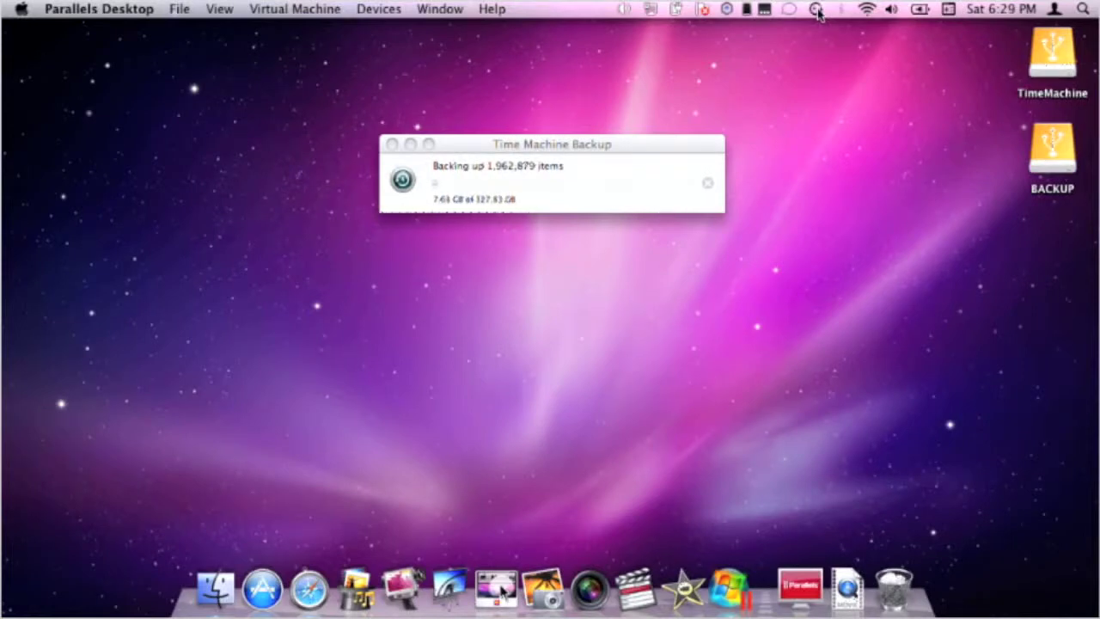
Check the Time Machine backup options, then open a Finder window on the demo home folder
left_click(816, 10)
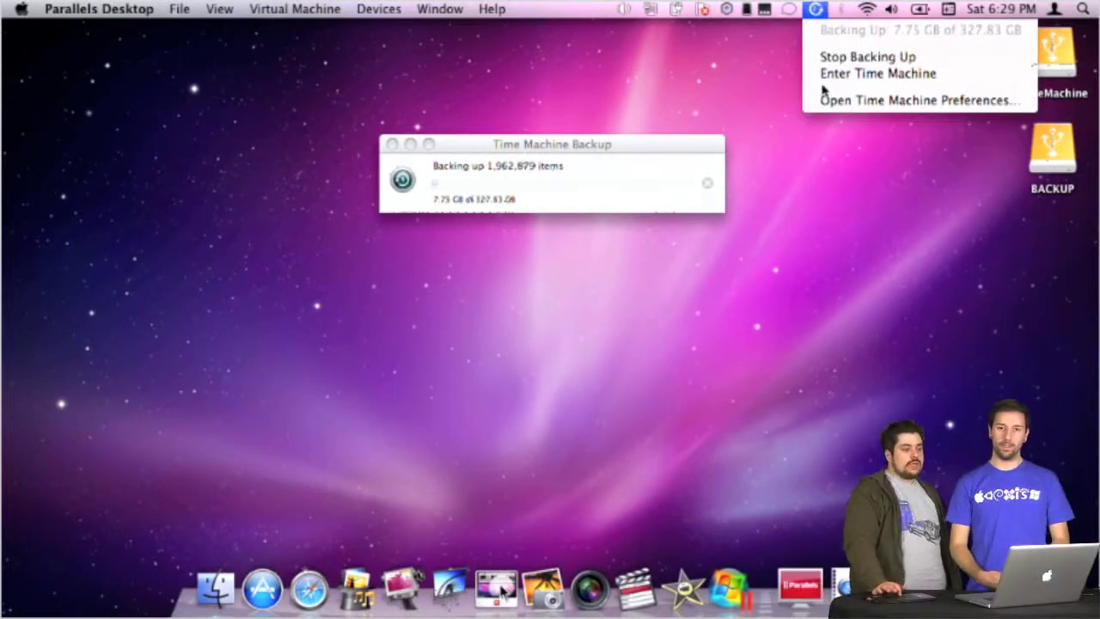
left_click(883, 135)
left_click_drag(103, 565, 193, 402)
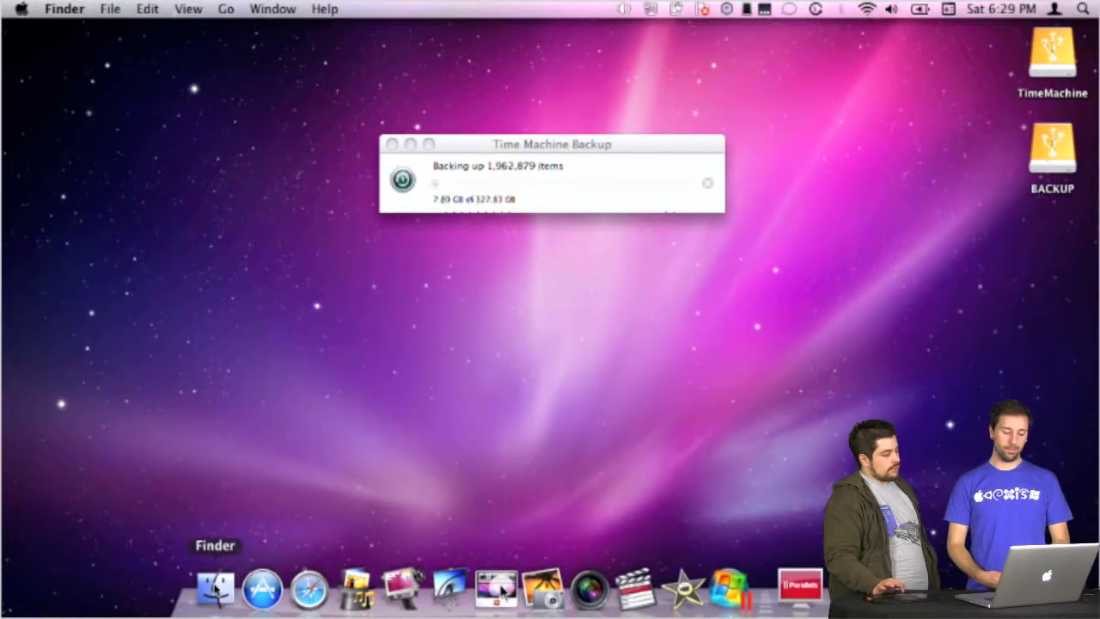
left_click(215, 588)
scroll(313, 427, "down", 8)
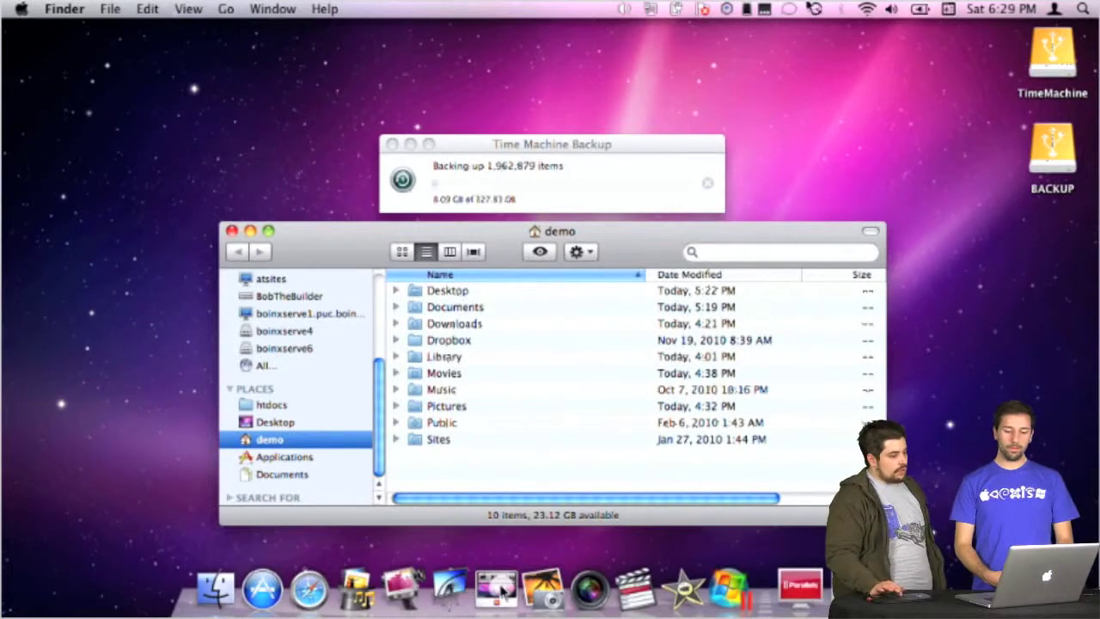
Enter Time Machine, collapse the SHARED group, and show the demo home folder
left_click(815, 9)
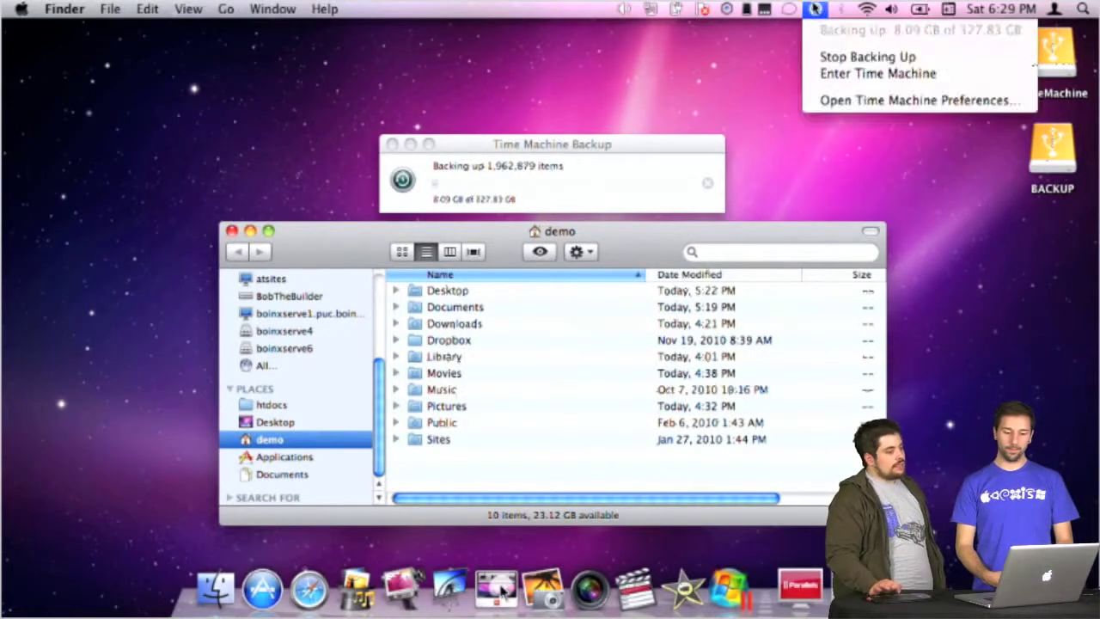
left_click(835, 76)
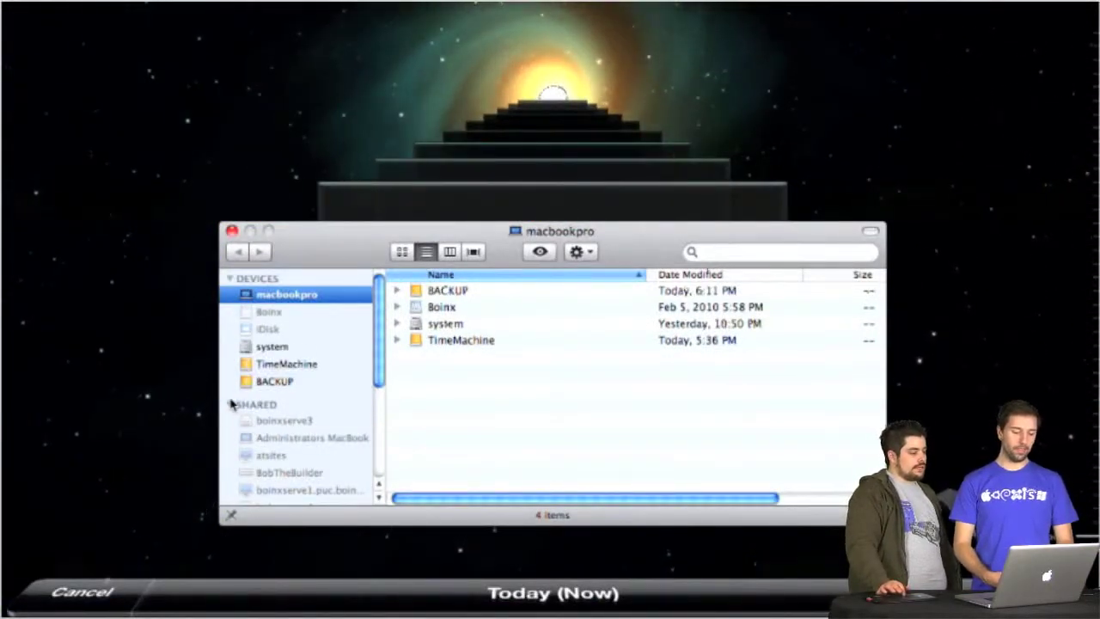
left_click(230, 404)
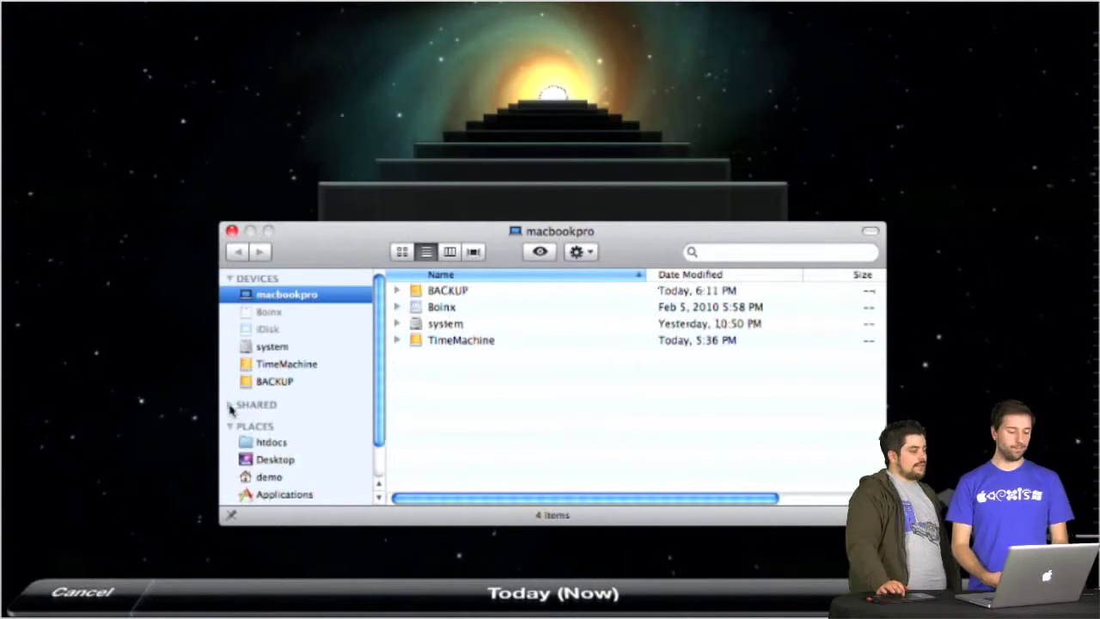
left_click(270, 479)
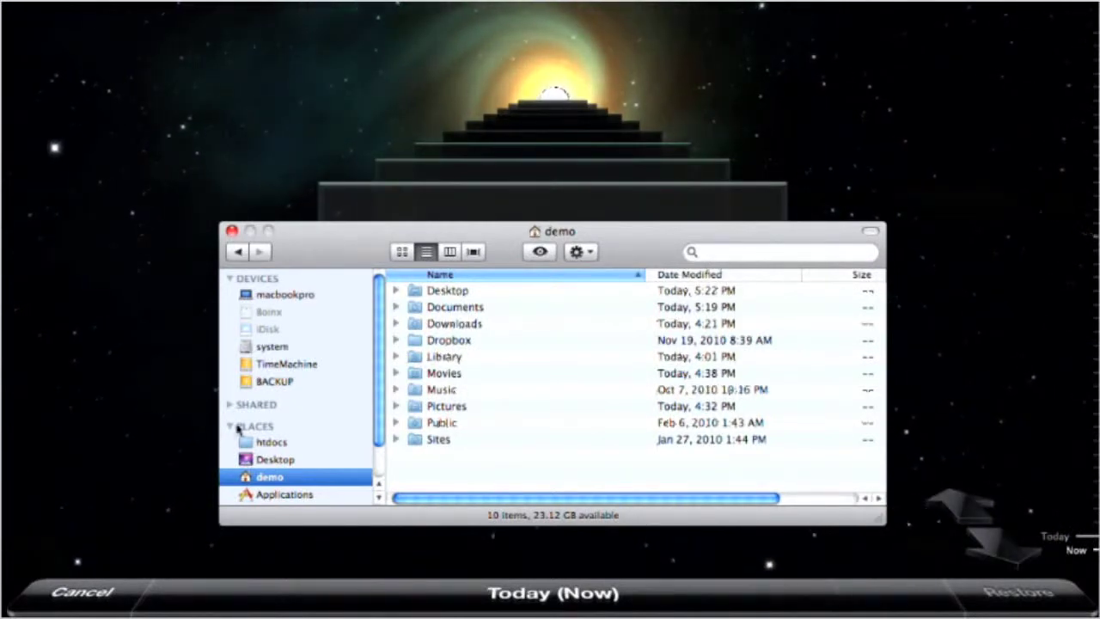
Browse to the iTunes folder inside Music, select the iTunes Library file, and leave Time Machine without restoring it
left_click(439, 391)
double_click(439, 391)
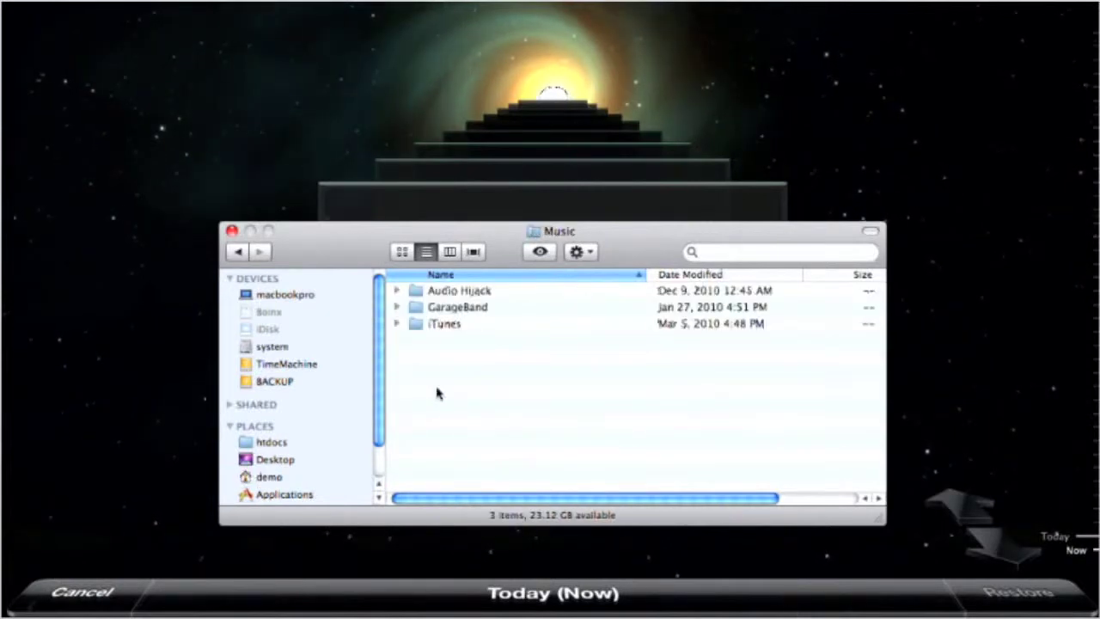
left_click(436, 323)
double_click(436, 324)
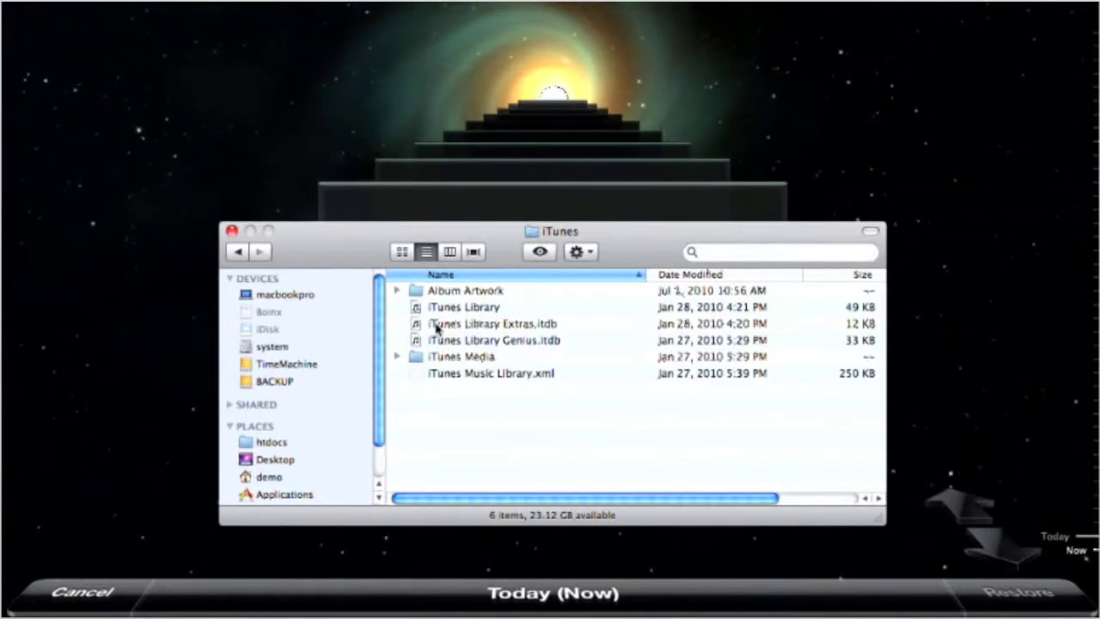
left_click(445, 311)
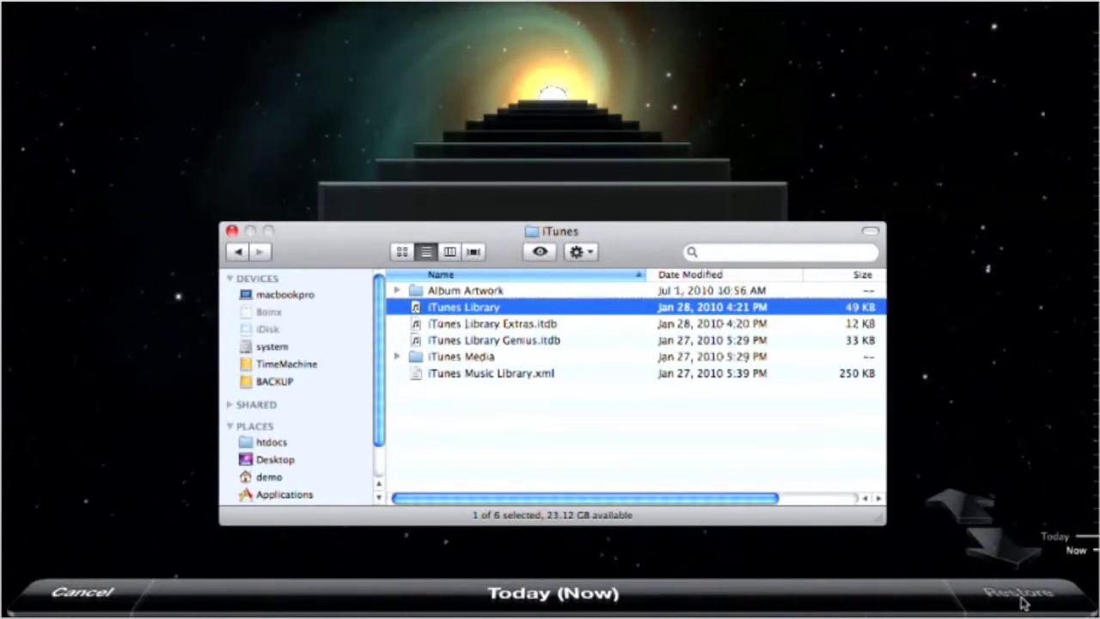
left_click(64, 591)
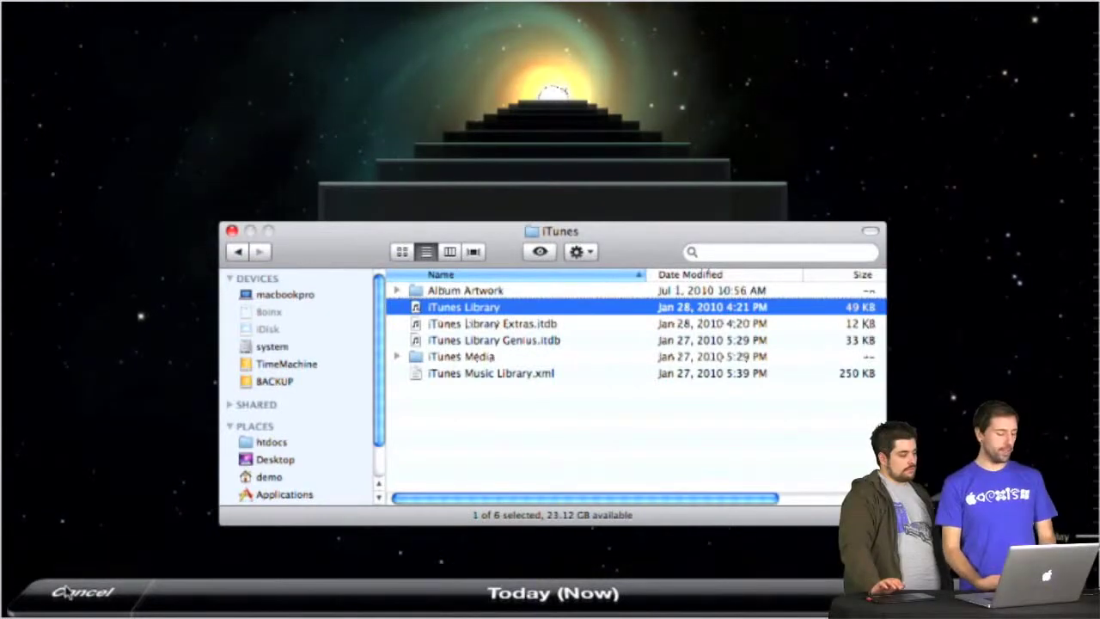